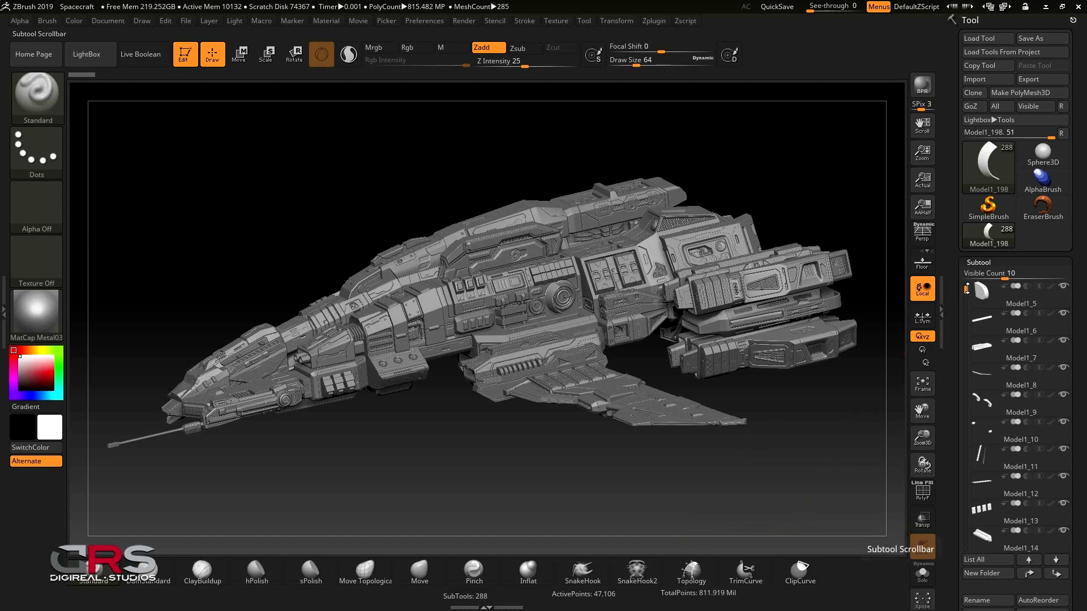
# - Browse the subtool list and expand Folder1 to review the subtools it contains
pyautogui.moveTo(967, 289)
pyautogui.mouseDown()
pyautogui.moveTo(963, 540)
pyautogui.moveTo(952, 283)
pyautogui.mouseUp()
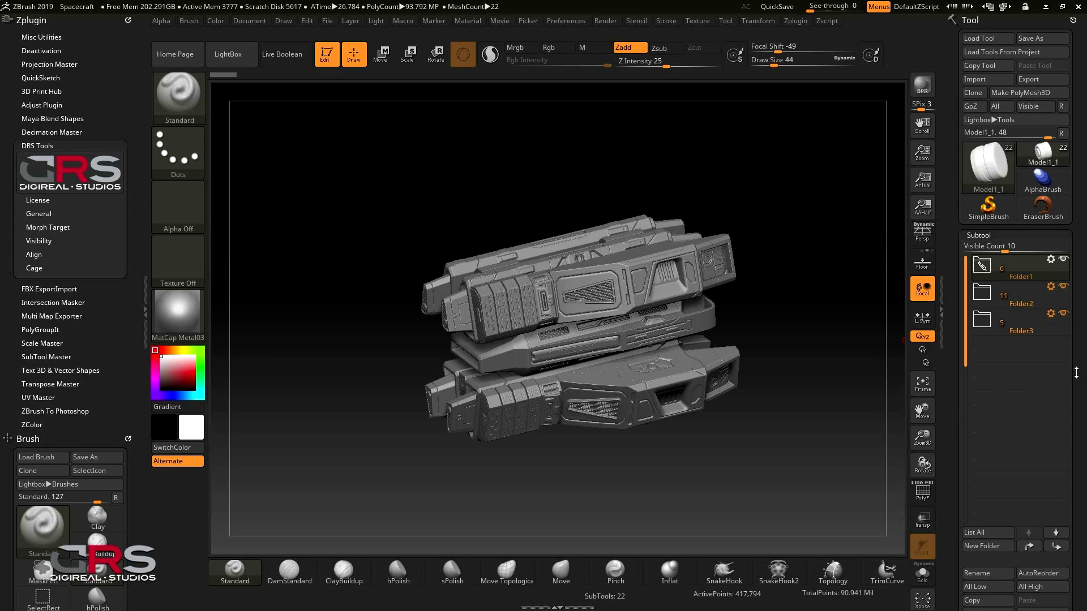
pyautogui.moveTo(982, 266)
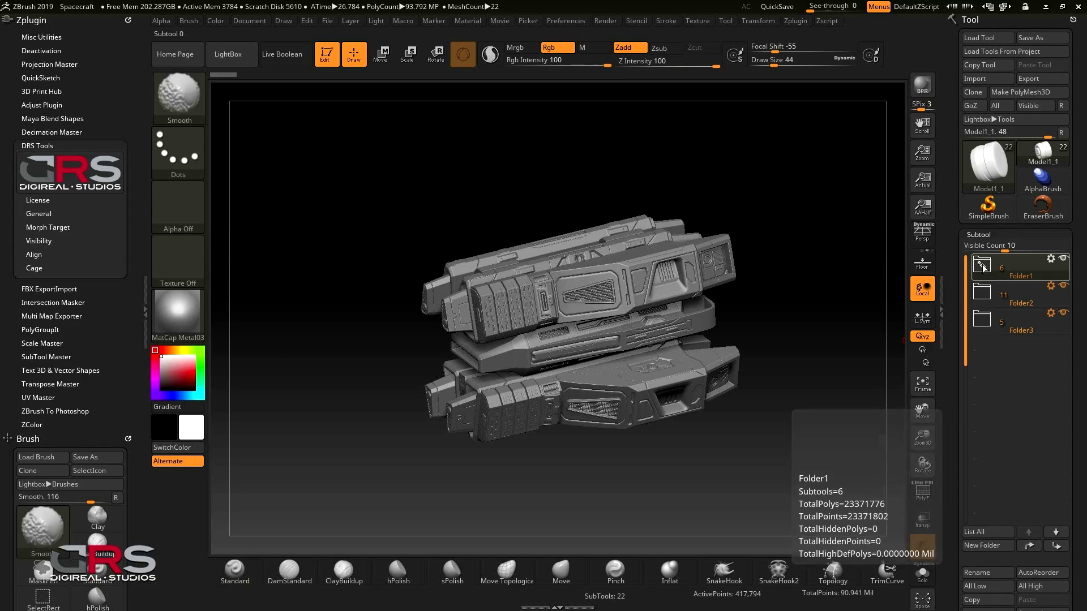
pyautogui.click(982, 266)
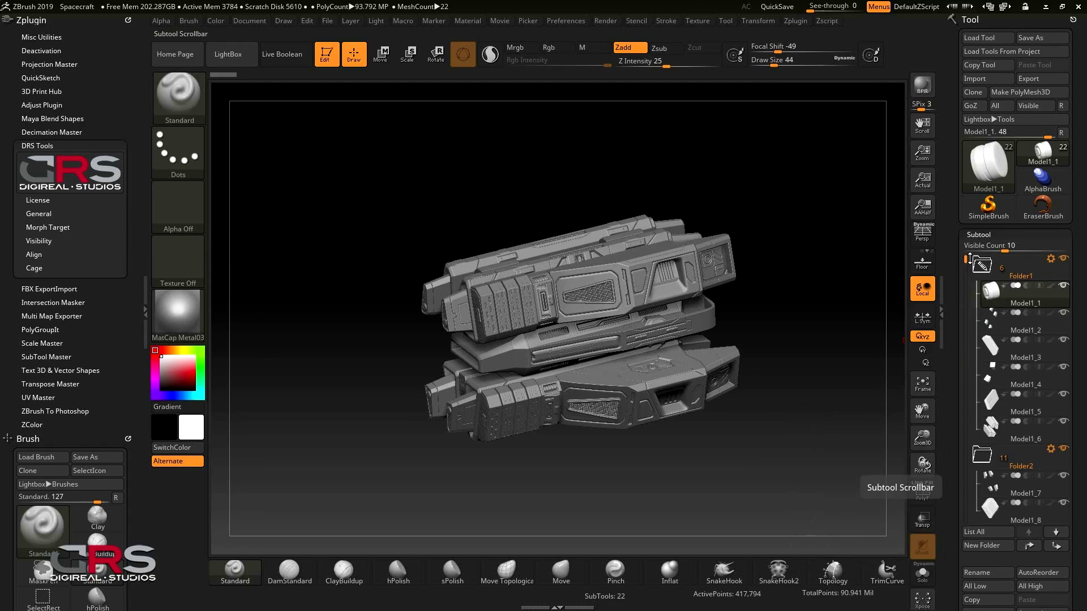
pyautogui.moveTo(965, 258)
pyautogui.mouseDown()
pyautogui.moveTo(966, 399)
pyautogui.moveTo(969, 254)
pyautogui.mouseUp()
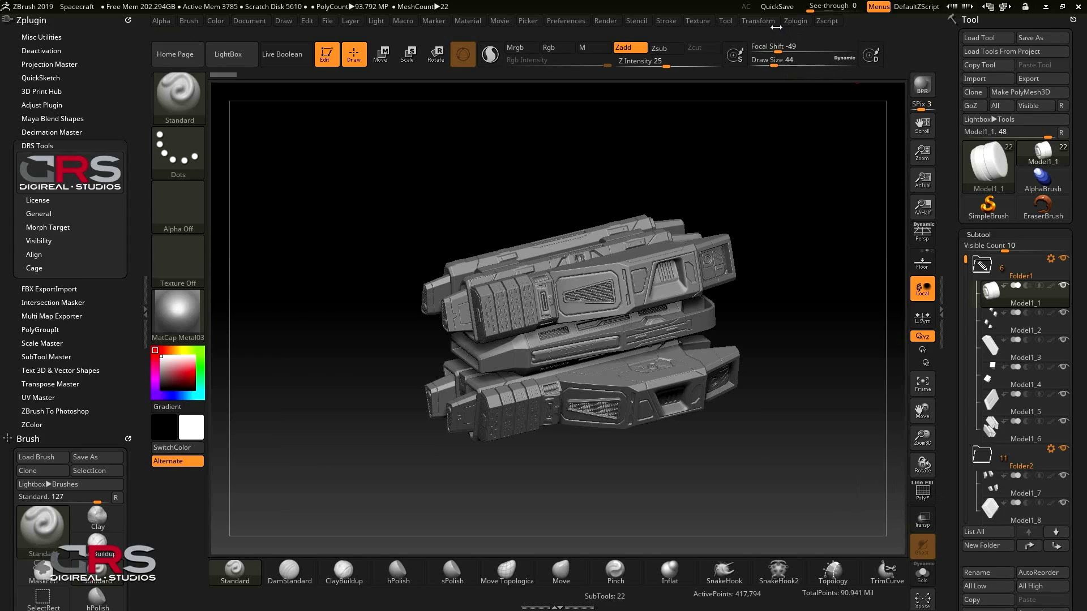
# - Switch the assembly to its exploded arrangement and show the Method 1 - Recommended cage options of DRS Tools
pyautogui.click(758, 21)
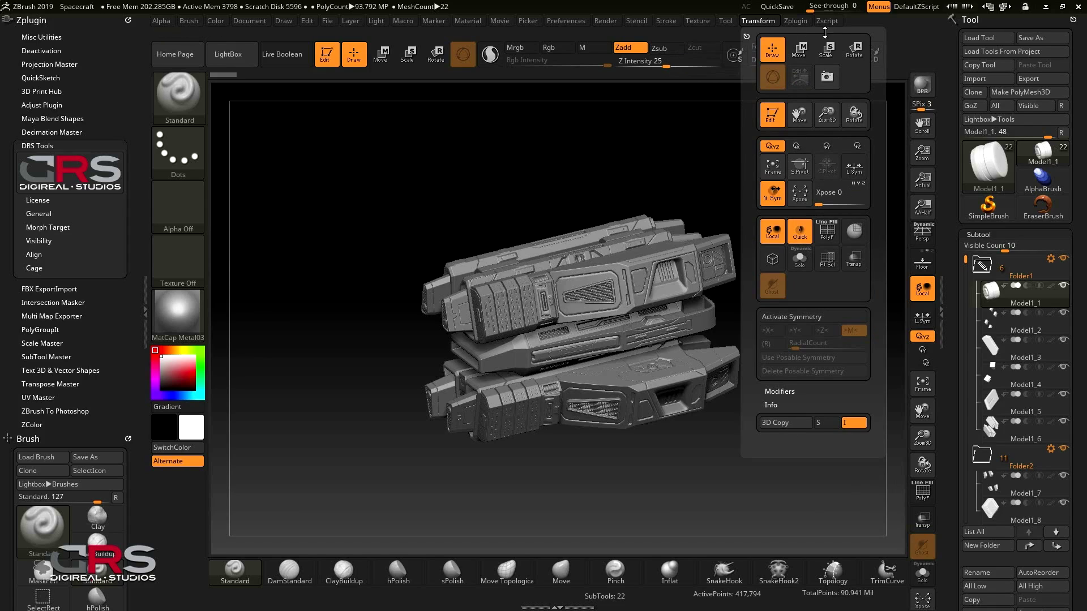
pyautogui.keyDown('alt'); pyautogui.moveTo(778, 363); pyautogui.dragTo(771, 340); pyautogui.keyUp('alt')
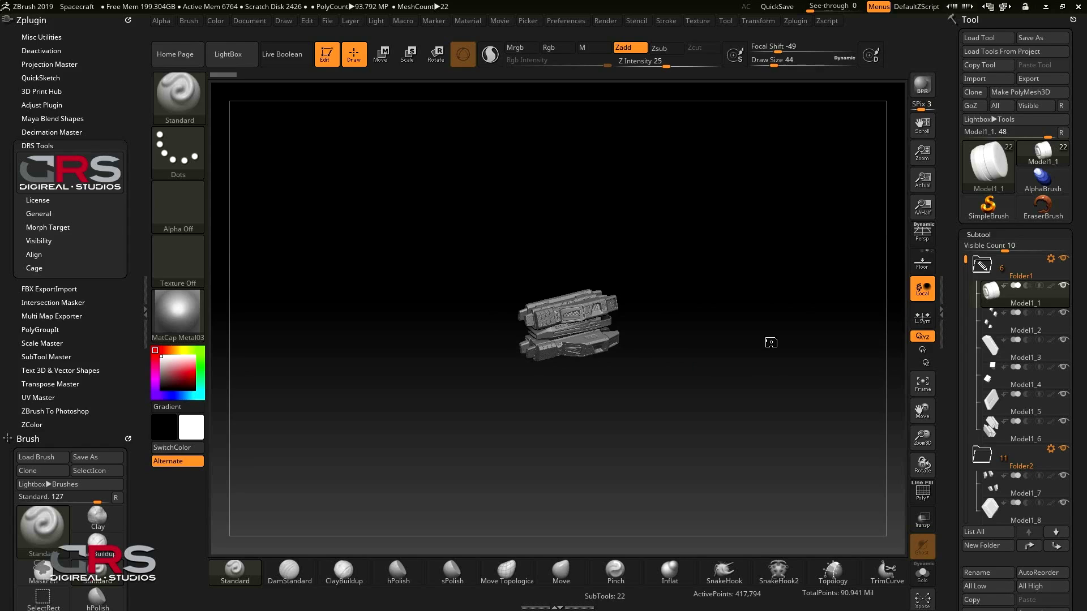
pyautogui.hotkey('shift', 'd')
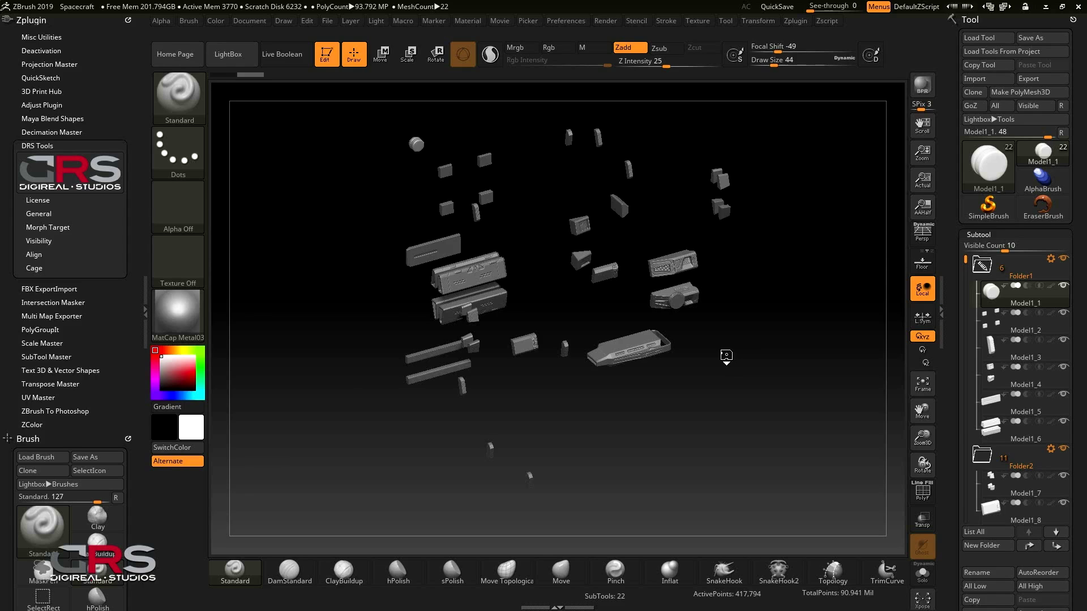
pyautogui.moveTo(726, 357); pyautogui.dragTo(771, 346)
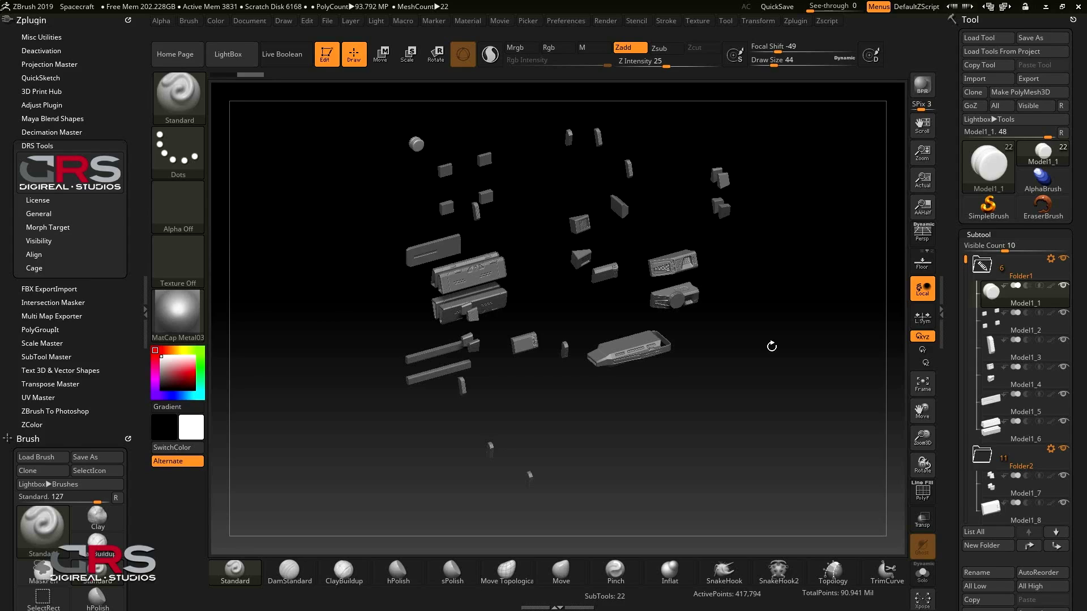
pyautogui.click(45, 269)
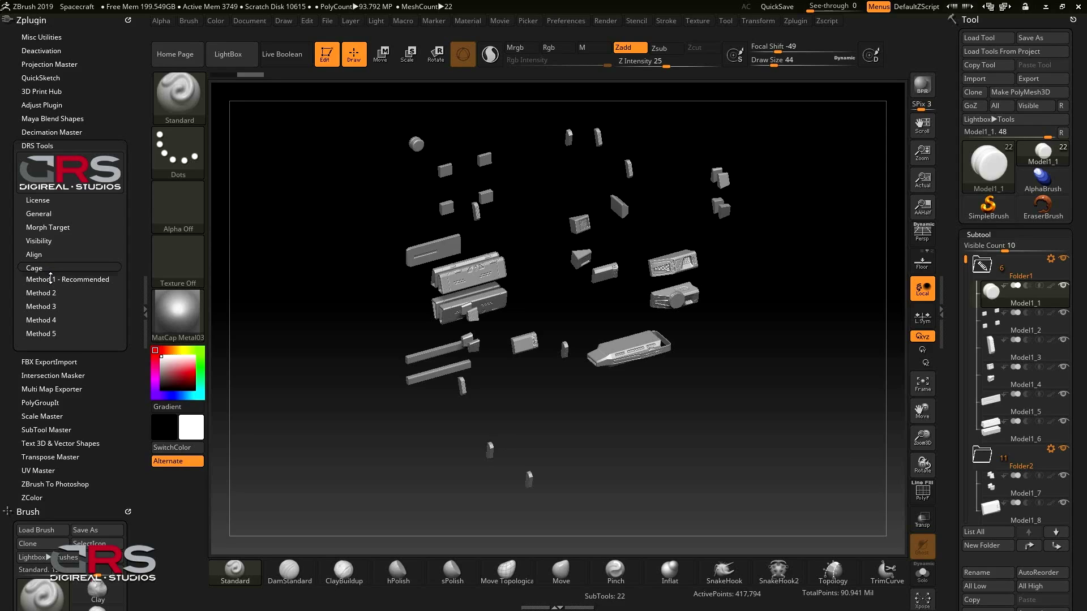
pyautogui.click(50, 279)
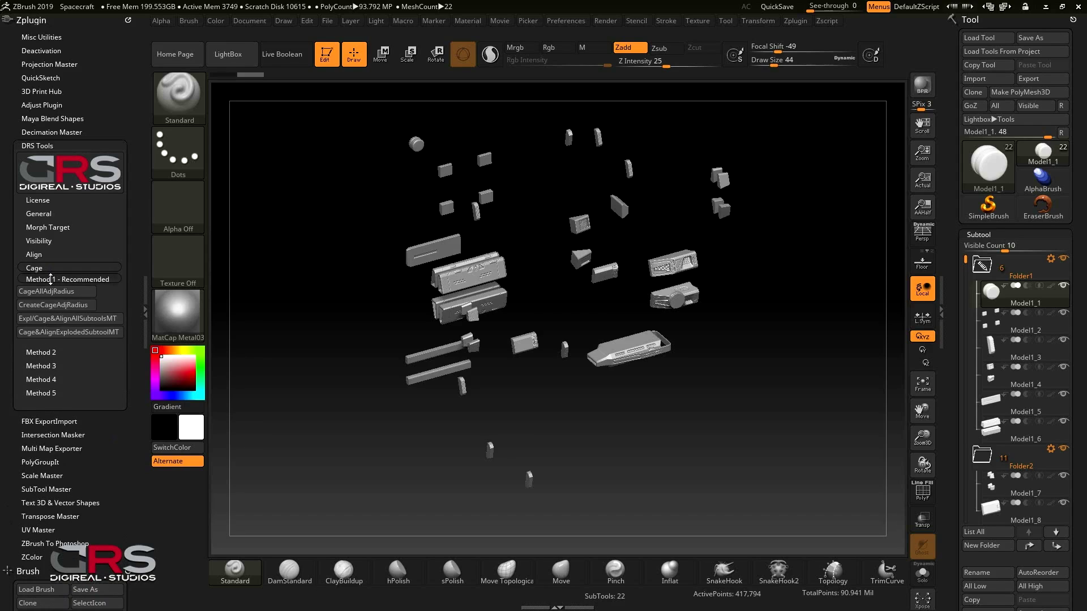
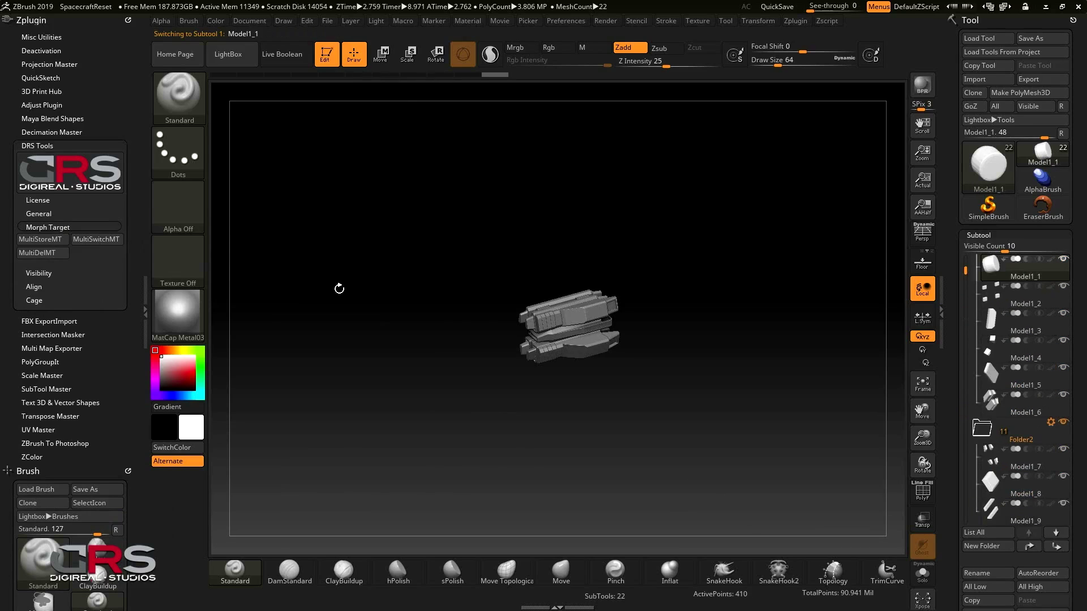
# - Merge all visible low-resolution subtools into one mesh with UVs kept, and make the merged model the active tool
pyautogui.scroll(-6, 1063, 509)
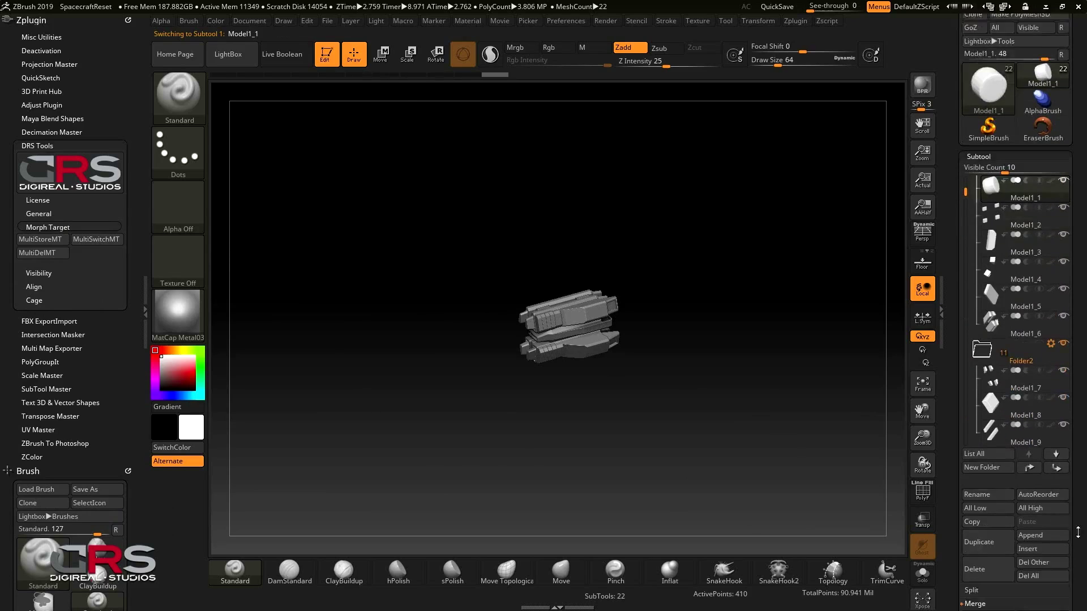
pyautogui.click(1055, 381)
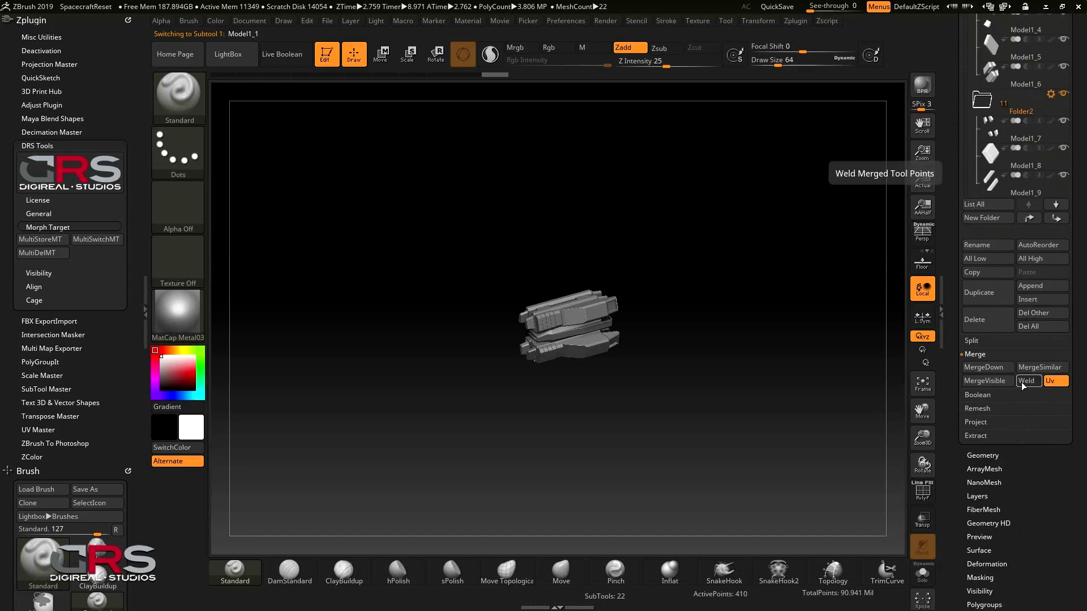
pyautogui.scroll(1, 982, 384)
pyautogui.click(982, 406)
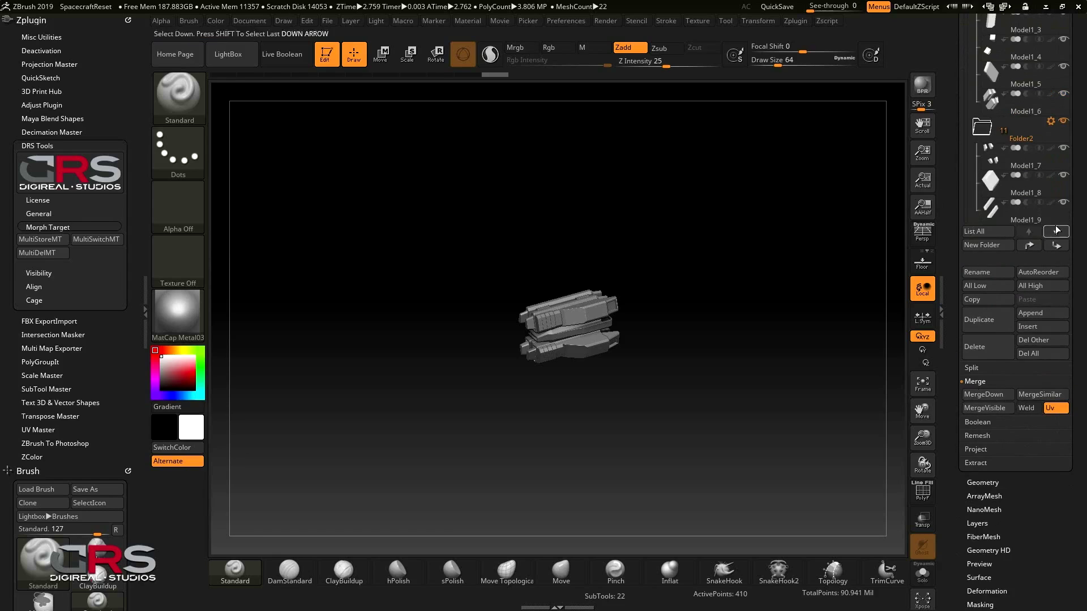
pyautogui.moveTo(1079, 158); pyautogui.dragTo(1080, 278)
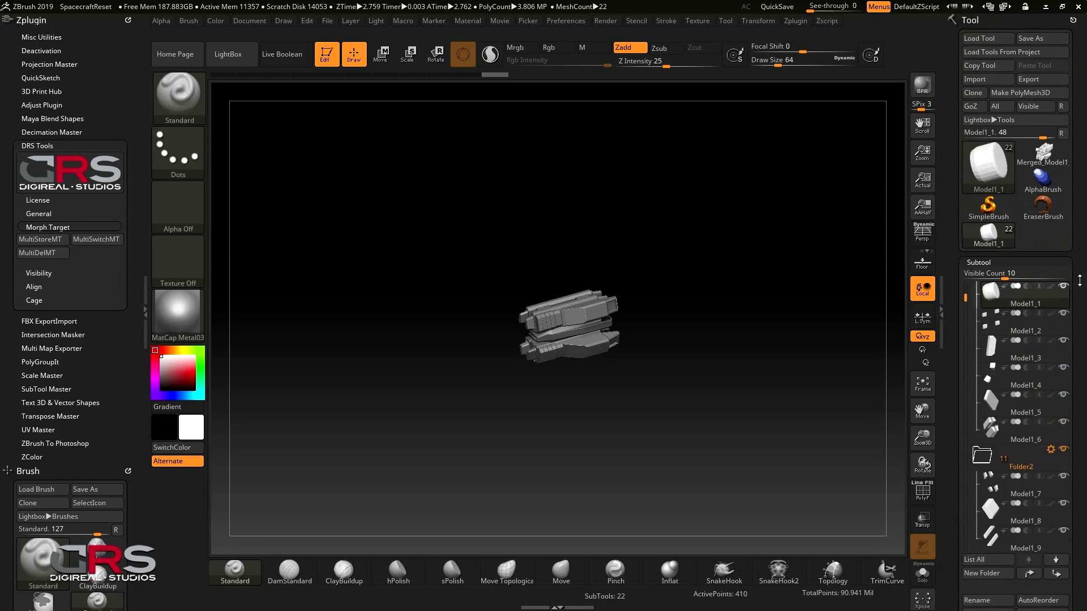
pyautogui.click(1043, 156)
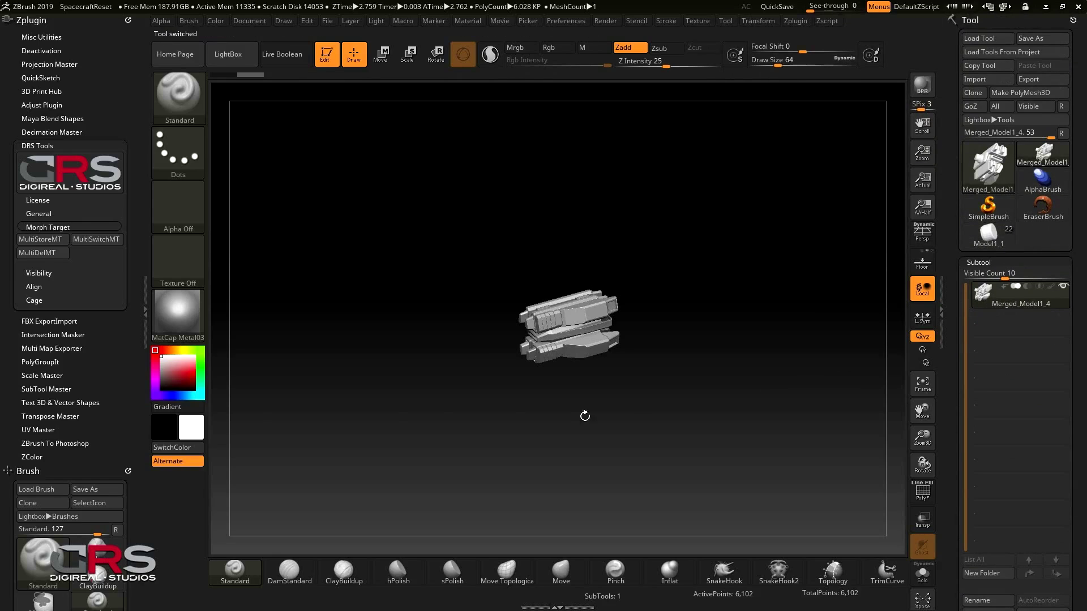
# - Export the merged model with SubTool Master as an OBJ file named LowResNotExploded in the Not Exploded folder
pyautogui.click(42, 389)
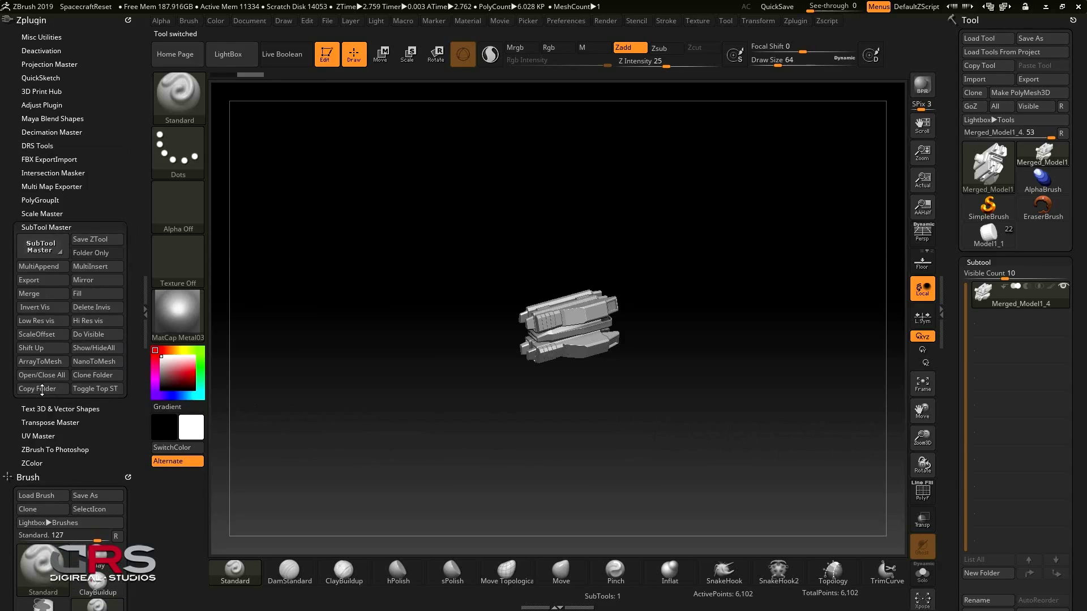
pyautogui.click(39, 278)
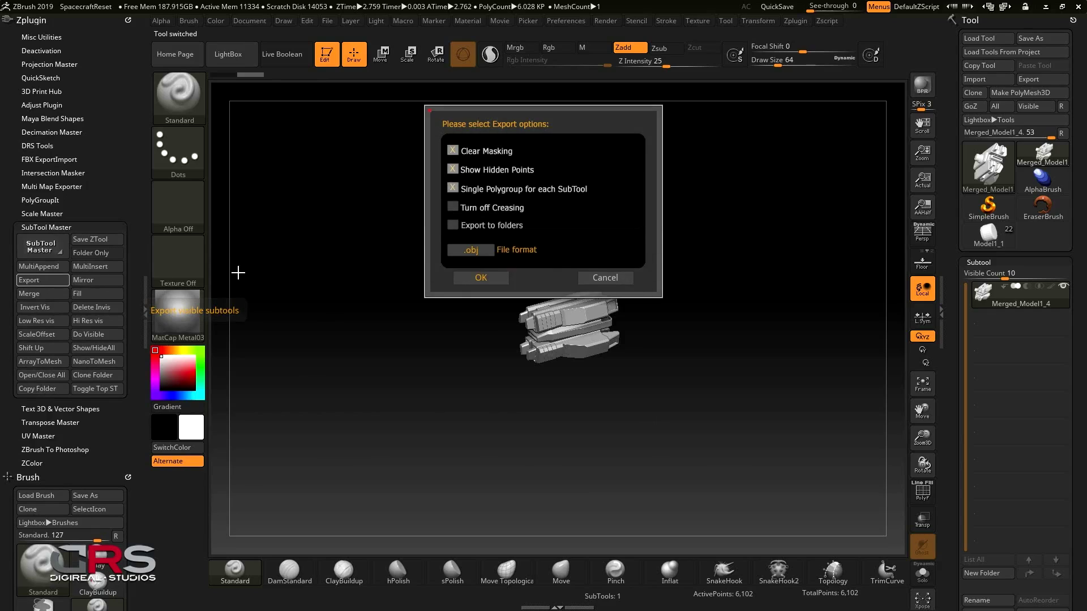
pyautogui.click(480, 275)
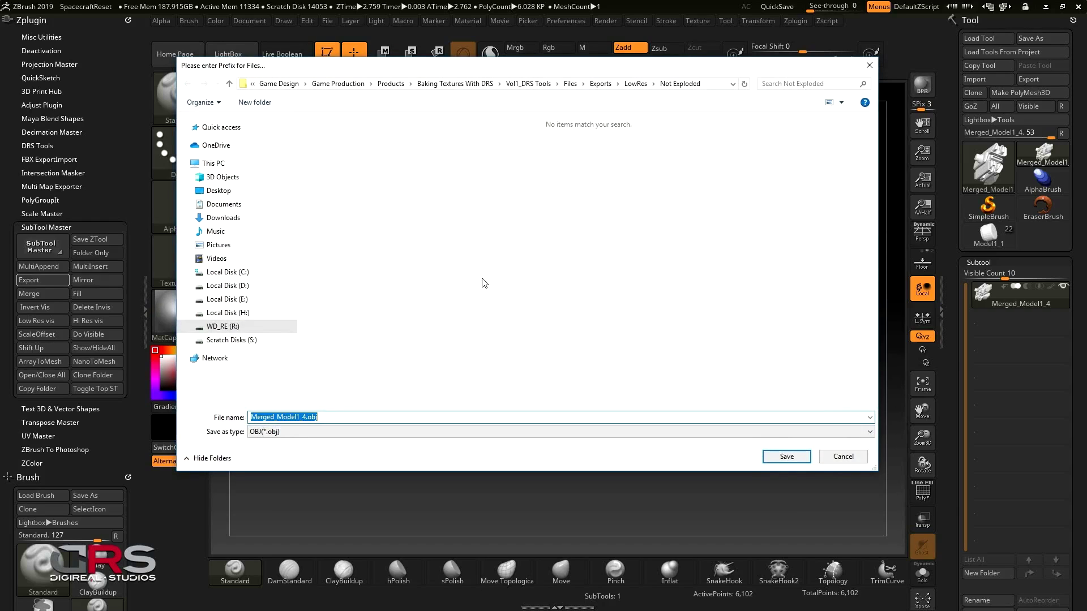
pyautogui.click(307, 417)
pyautogui.press('BackSpace')
pyautogui.press('BackSpace')
pyautogui.press('BackSpace')
pyautogui.press('BackSpace')
pyautogui.press('BackSpace')
pyautogui.press('BackSpace')
pyautogui.press('BackSpace')
pyautogui.press('BackSpace')
pyautogui.press('BackSpace')
pyautogui.press('BackSpace')
pyautogui.press('BackSpace')
pyautogui.press('BackSpace')
pyautogui.press('BackSpace')
pyautogui.press('BackSpace')
pyautogui.write('LowResNotExploded')
pyautogui.click(786, 457)
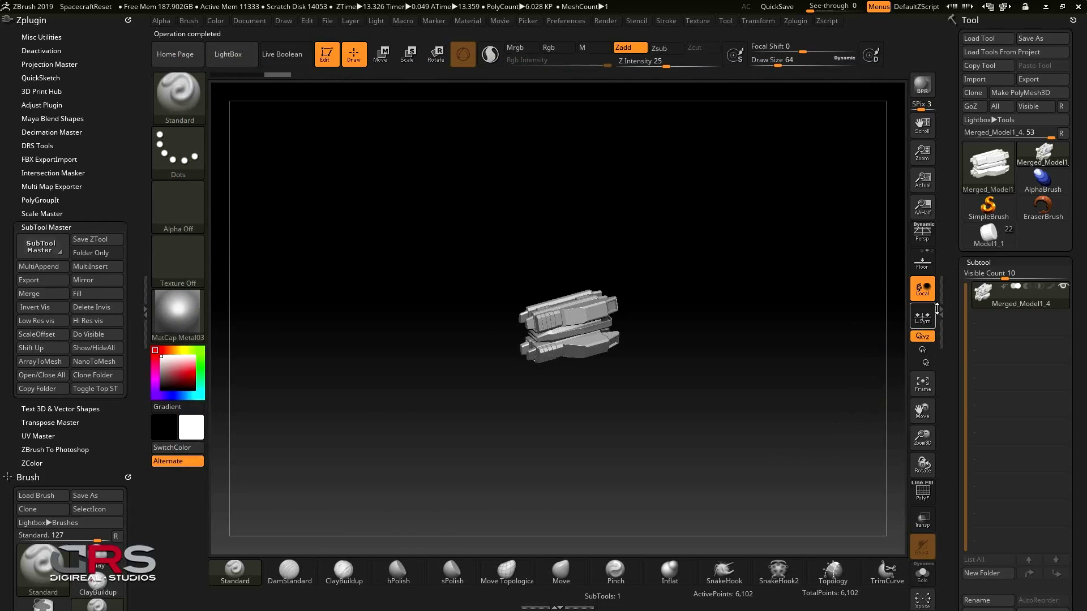
# - Return to the unmerged Model1_1 tool and switch the morph target of all its visible subtools with DRS Tools
pyautogui.click(993, 239)
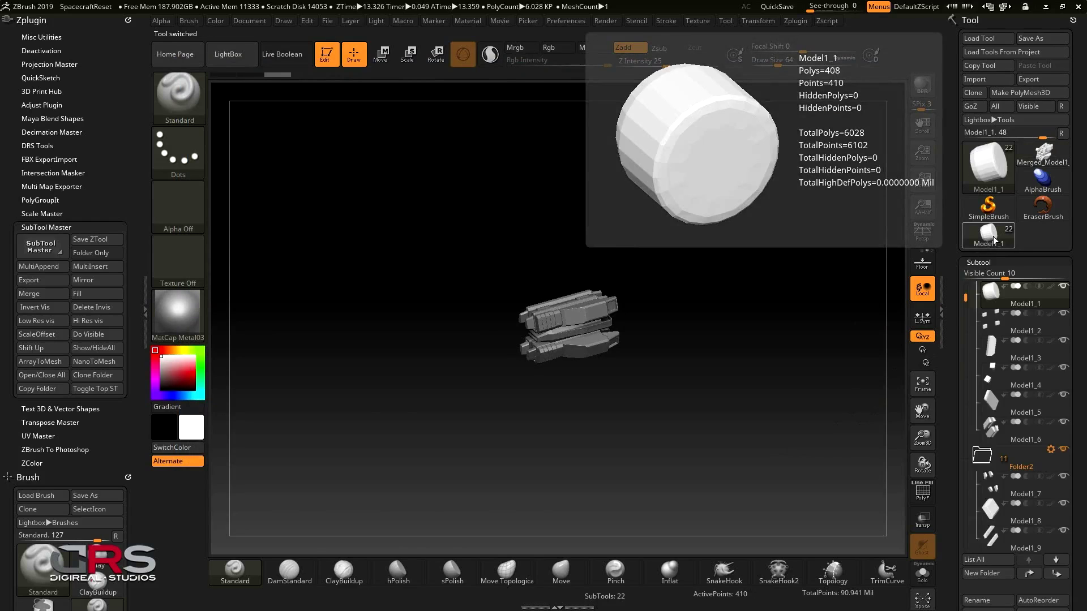
pyautogui.scroll(1, 961, 299)
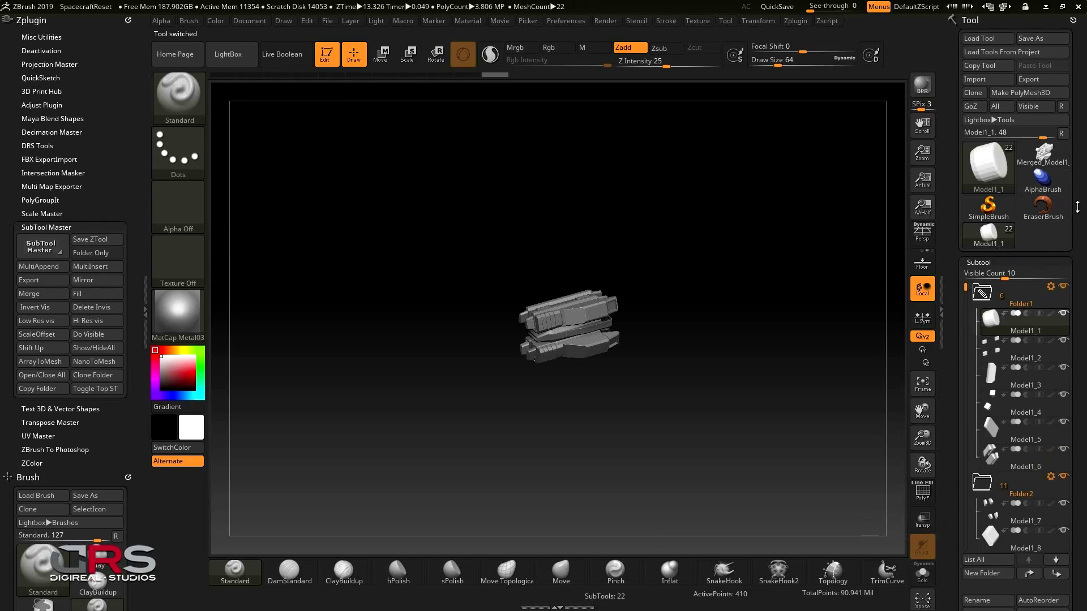
pyautogui.click(44, 146)
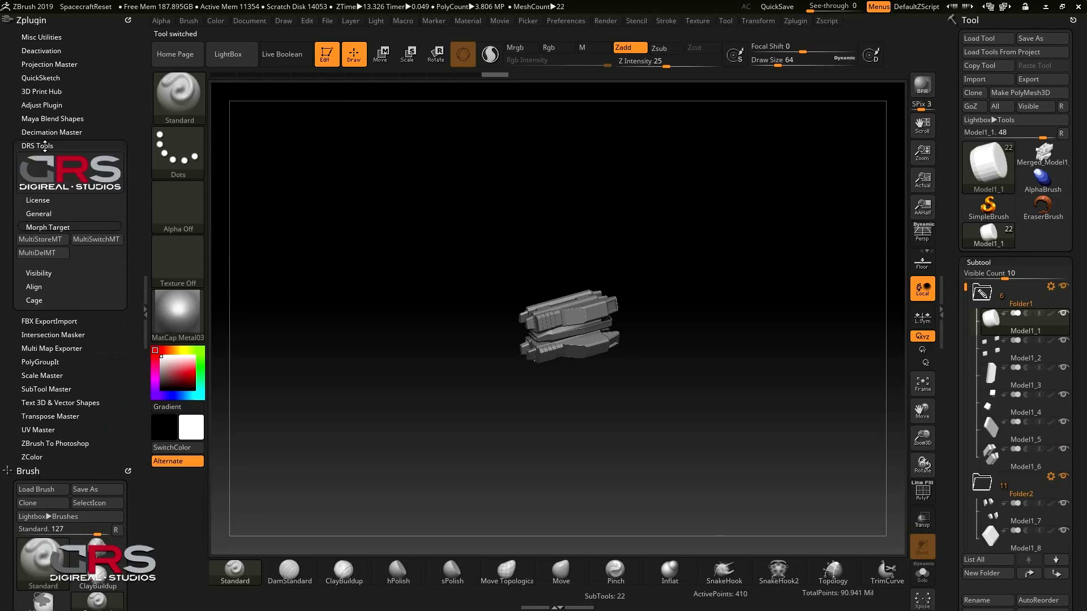
pyautogui.click(102, 241)
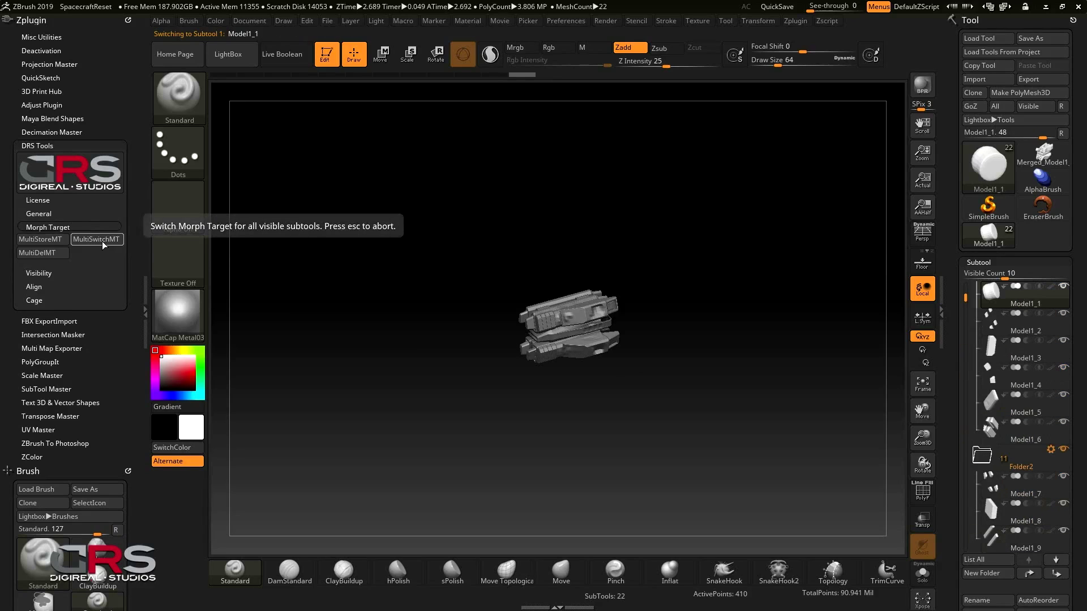
# - Set all subtools to their highest subdivision level
pyautogui.scroll(-2, 1075, 572)
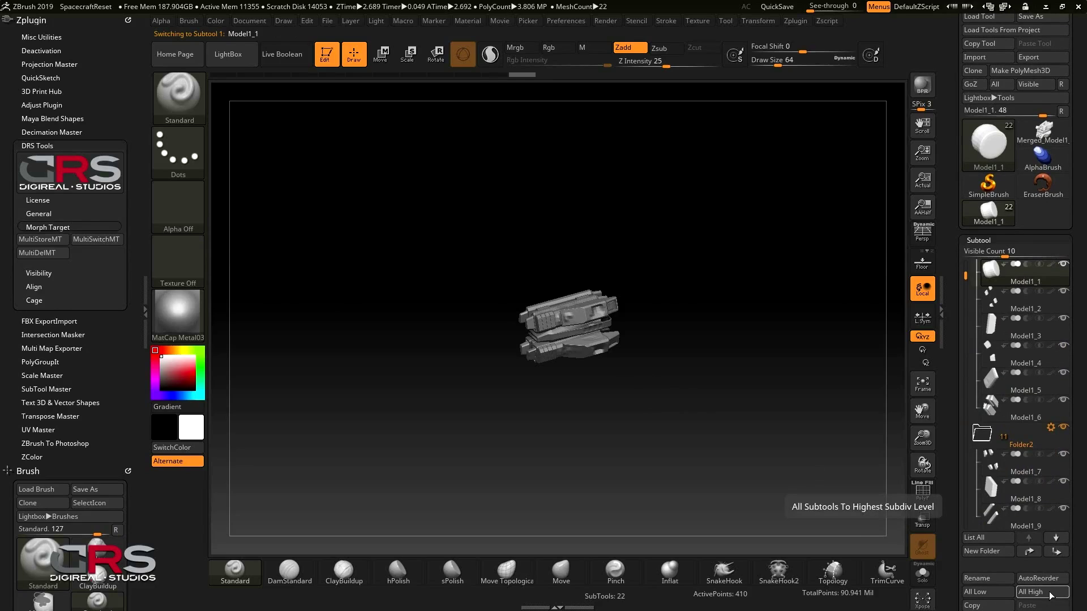
pyautogui.click(1050, 594)
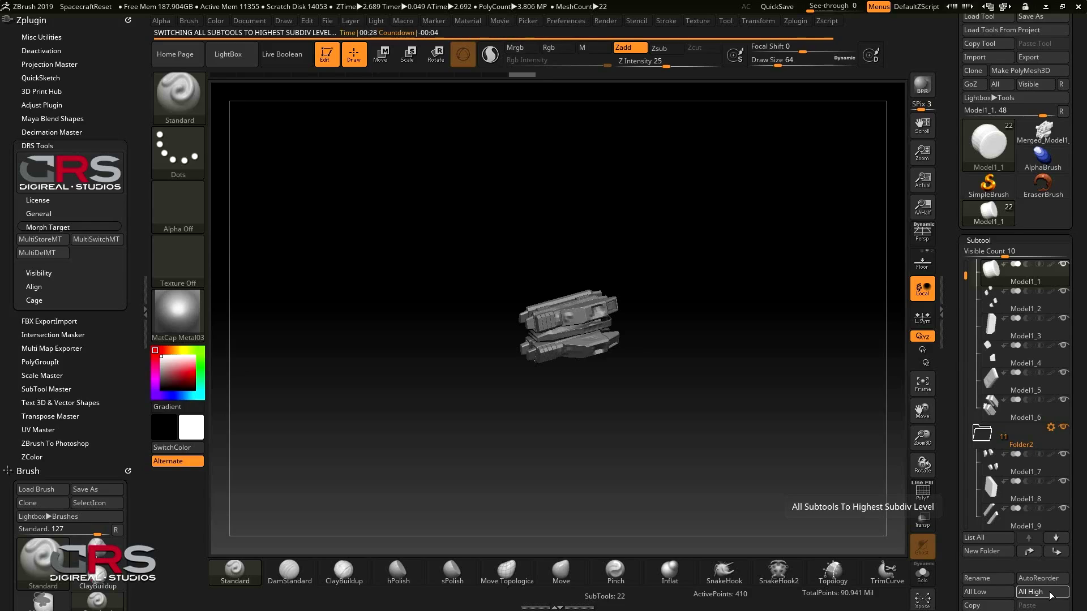
pyautogui.scroll(1, 1082, 520)
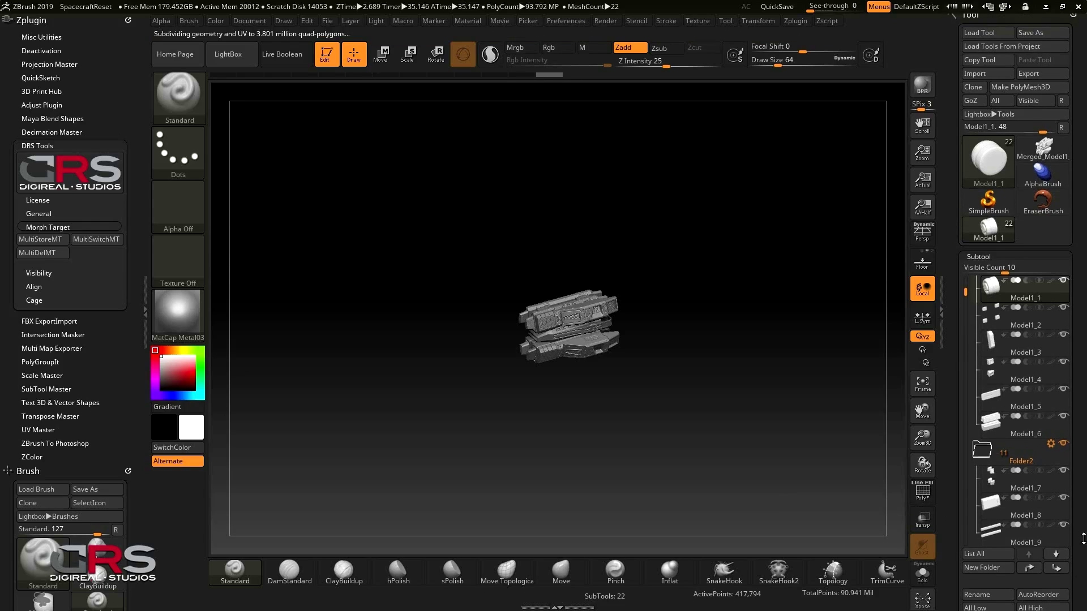
# - Create an adjustable-radius Method 1 cage for the middle subtool Model1_22, with a cage radius of 20
pyautogui.click(34, 300)
pyautogui.click(50, 279)
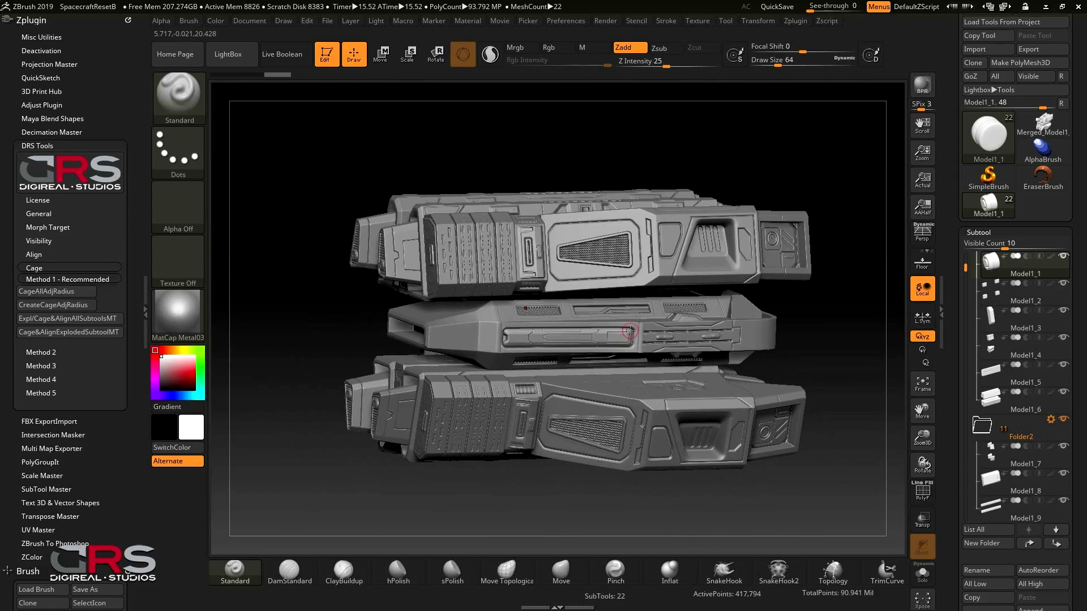
pyautogui.keyDown('alt'); pyautogui.click(625, 335); pyautogui.keyUp('alt')
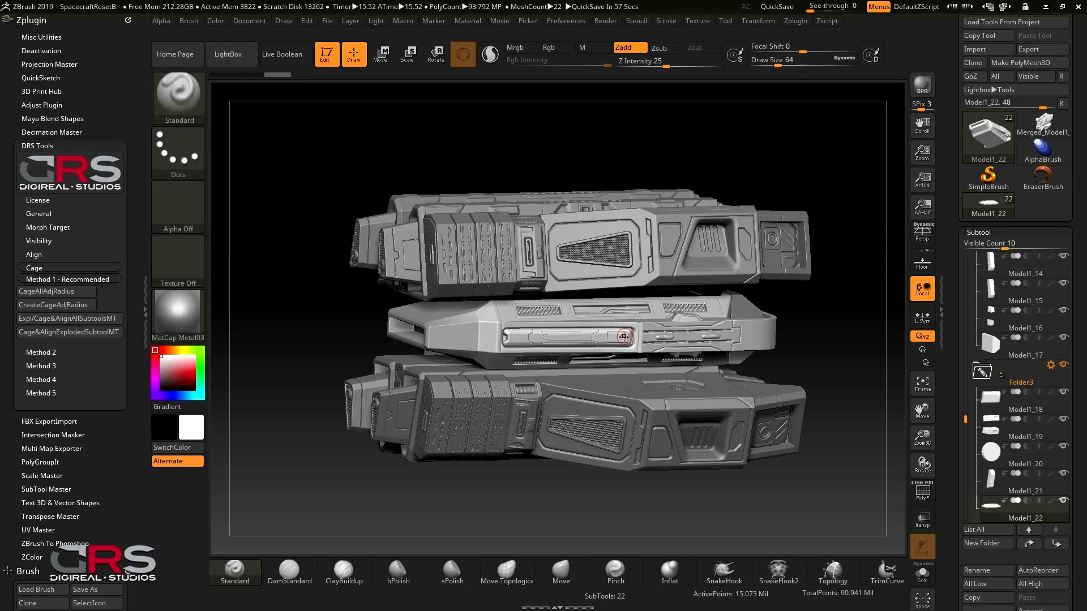
pyautogui.click(43, 301)
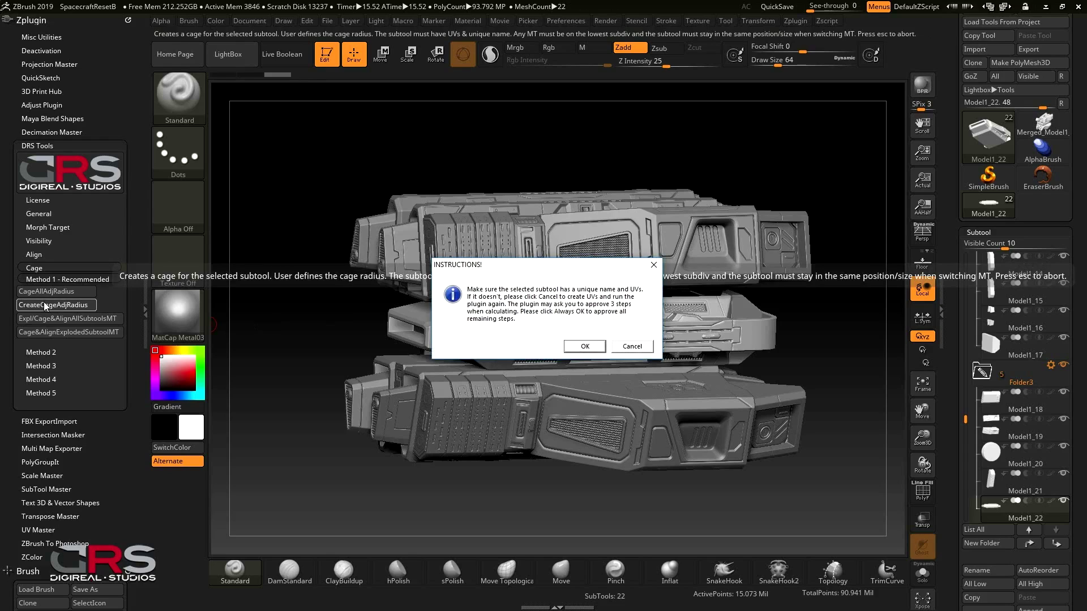
pyautogui.click(586, 346)
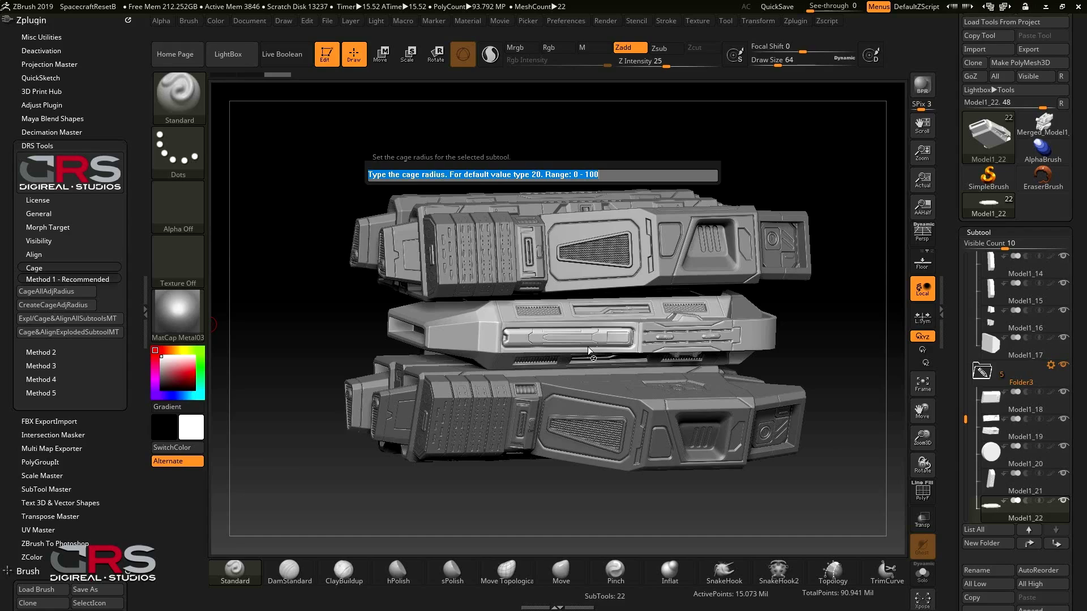
pyautogui.write('20')
pyautogui.press('Return')
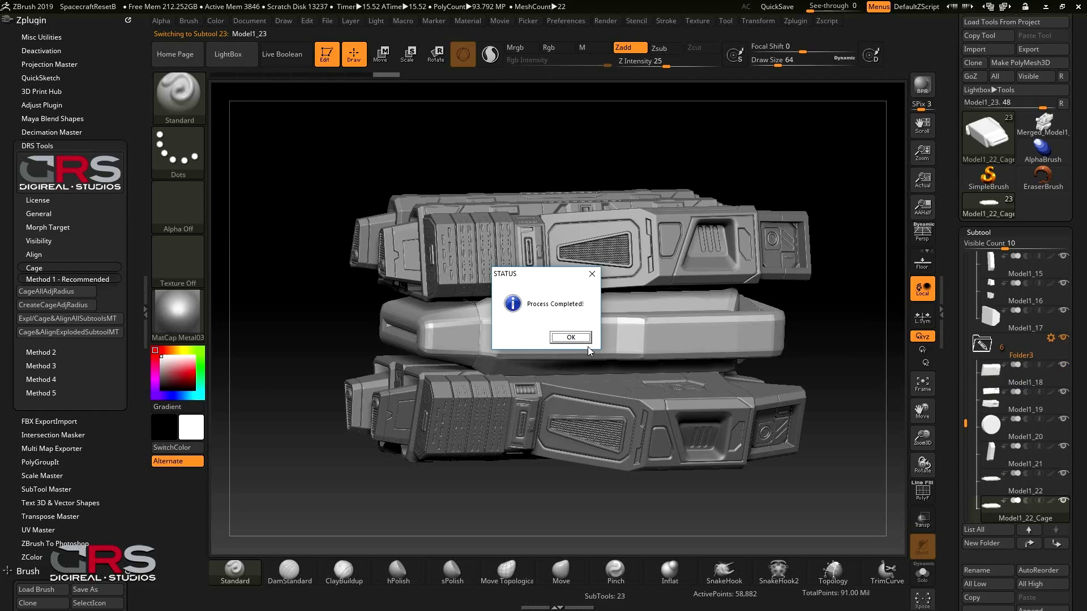
pyautogui.click(570, 338)
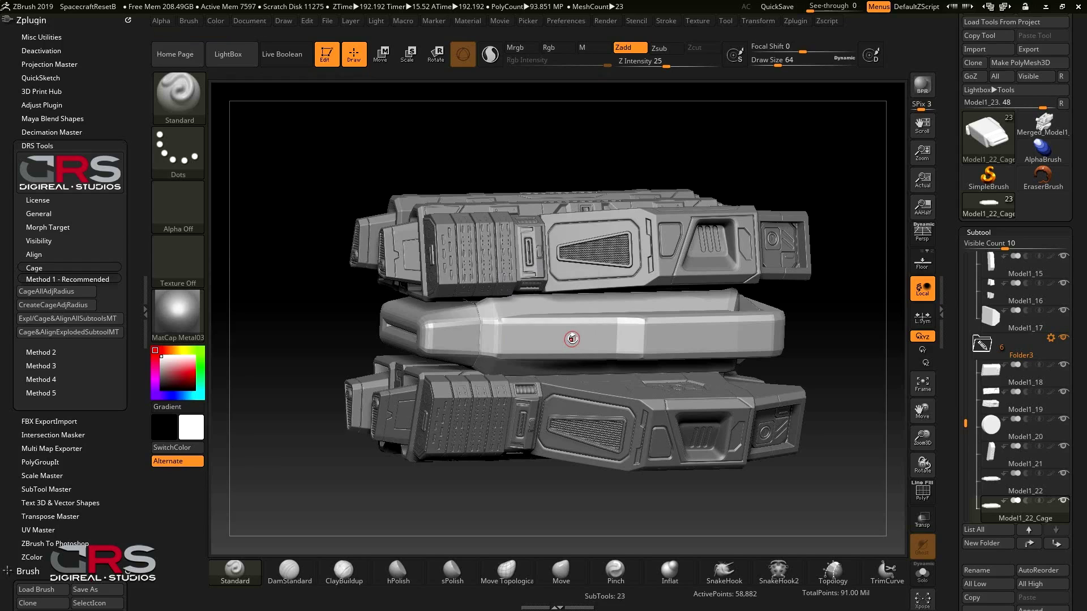
# - Inspect how the cage encloses the middle part from several angles, using transparency without ghosting, and restore the opaque display
pyautogui.moveTo(583, 338); pyautogui.dragTo(272, 341, button='right')
pyautogui.click(923, 518)
pyautogui.keyDown('ctrl'); pyautogui.moveTo(781, 451); pyautogui.dragTo(552, 343, button='right'); pyautogui.keyUp('ctrl')
pyautogui.click(922, 546)
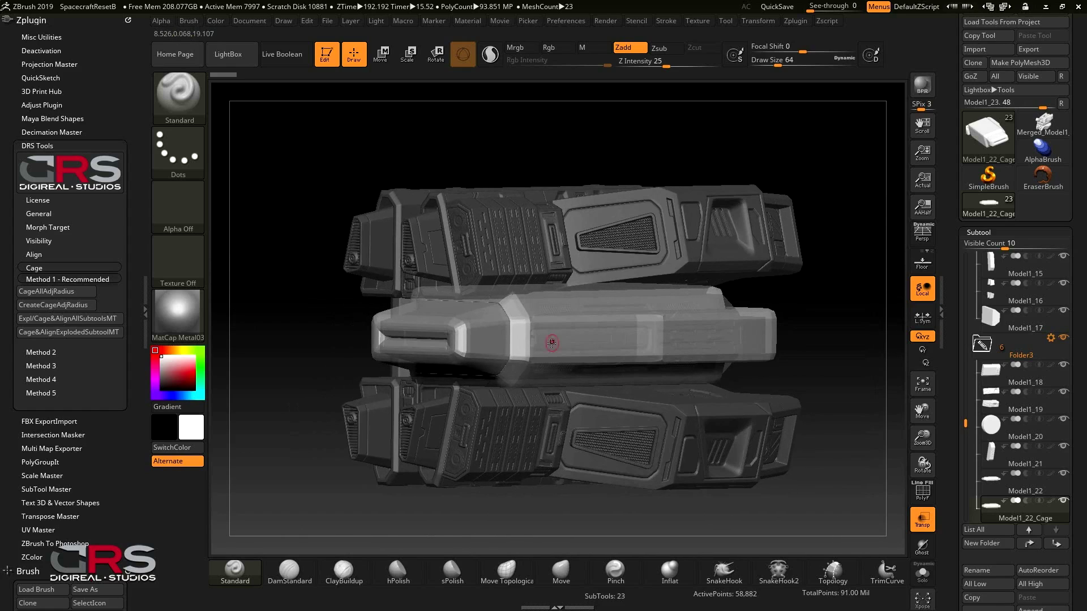
pyautogui.click(922, 521)
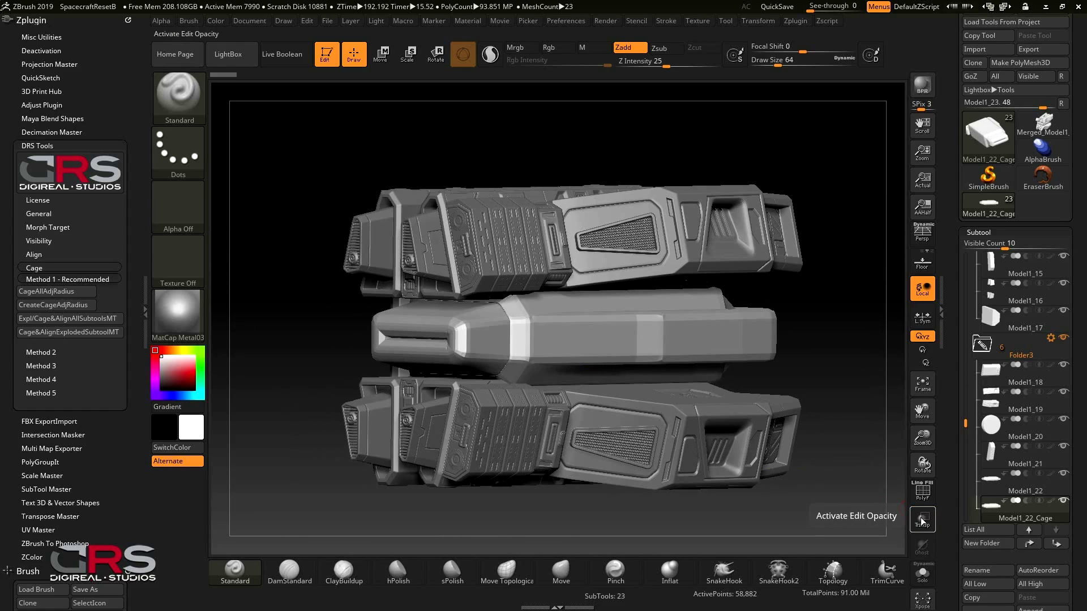
# - Delete the Model1_22_Cage subtool and accept that the deletion cannot be undone
pyautogui.scroll(1, 1064, 543)
pyautogui.scroll(-5, 1082, 573)
pyautogui.click(974, 516)
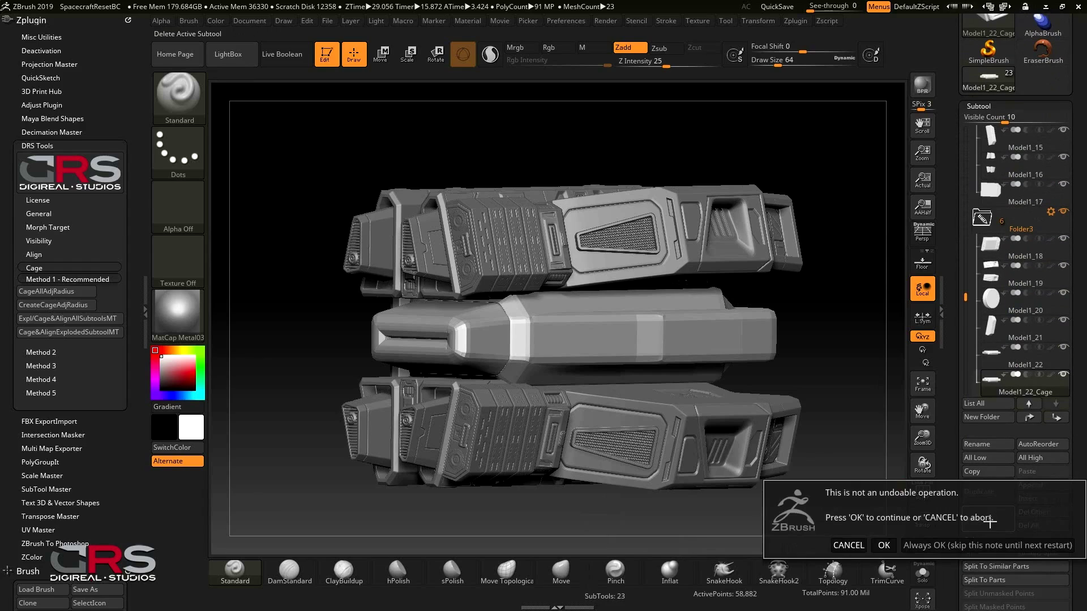
pyautogui.click(884, 545)
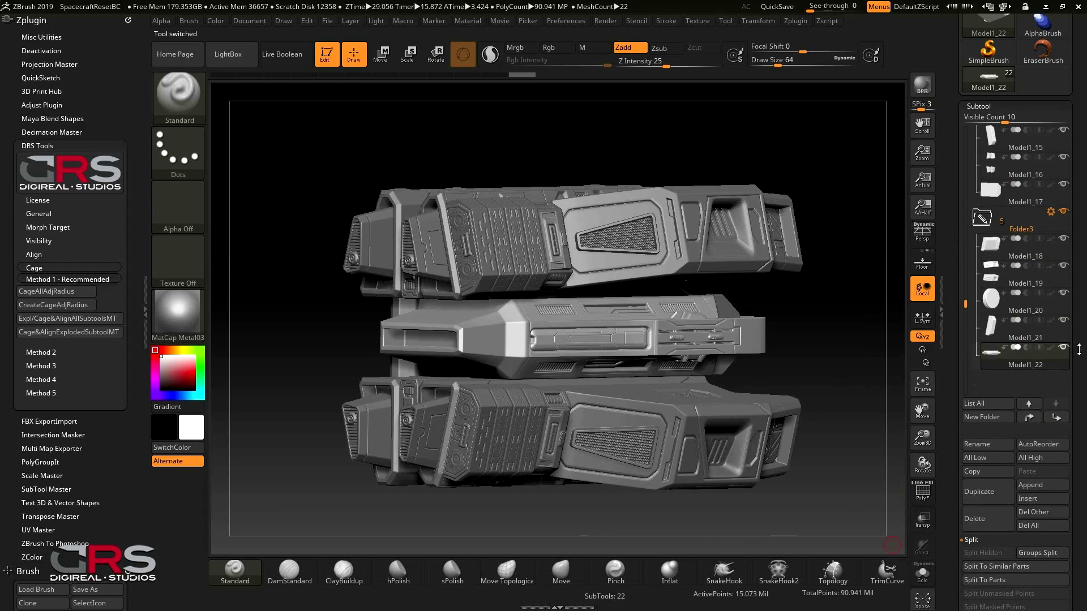
pyautogui.scroll(5, 1078, 351)
# - Create exploded cages and aligned morph-target meshes for all subtools with DRS Tools Method 1, using a cage radius of 20
pyautogui.moveTo(1049, 491)
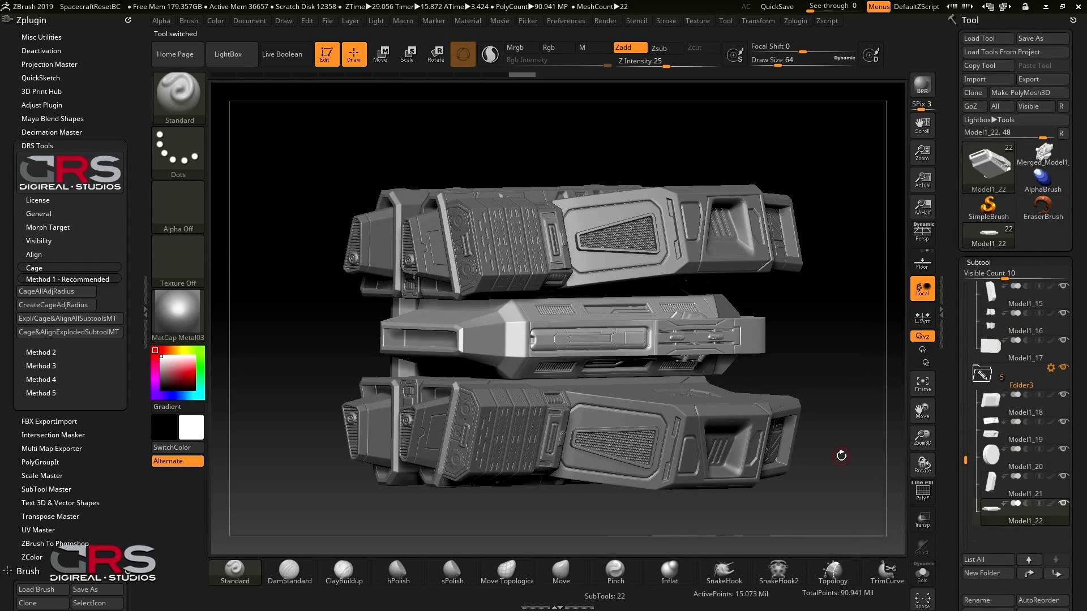
pyautogui.keyDown('ctrl'); pyautogui.moveTo(841, 456); pyautogui.dragTo(781, 205, button='right'); pyautogui.keyUp('ctrl')
pyautogui.keyDown('alt'); pyautogui.moveTo(651, 317); pyautogui.dragTo(694, 323, button='right'); pyautogui.keyUp('alt')
pyautogui.moveTo(693, 324); pyautogui.dragTo(673, 350)
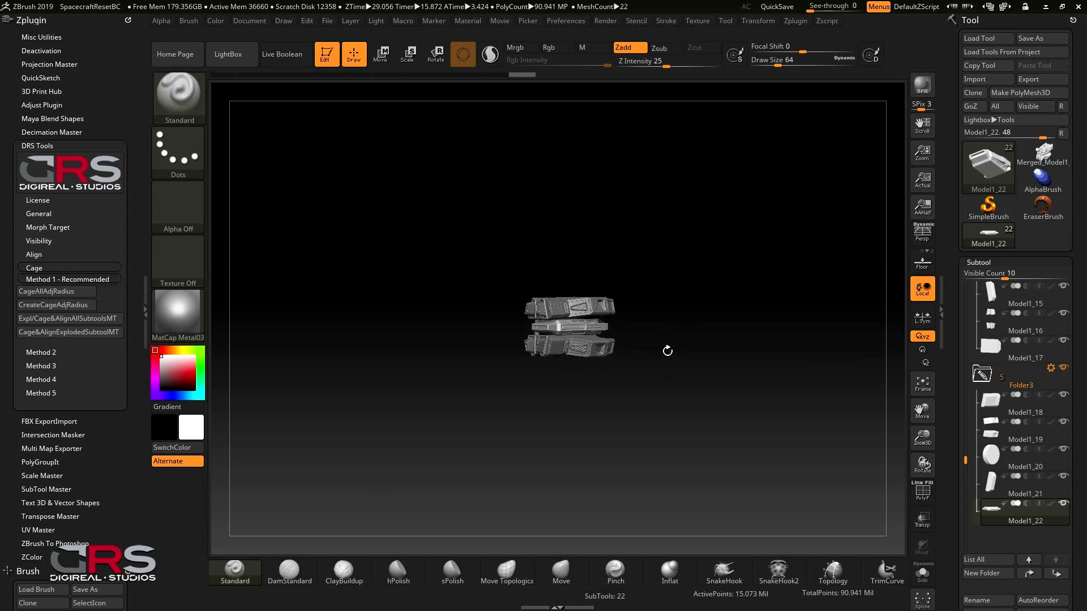
pyautogui.click(100, 318)
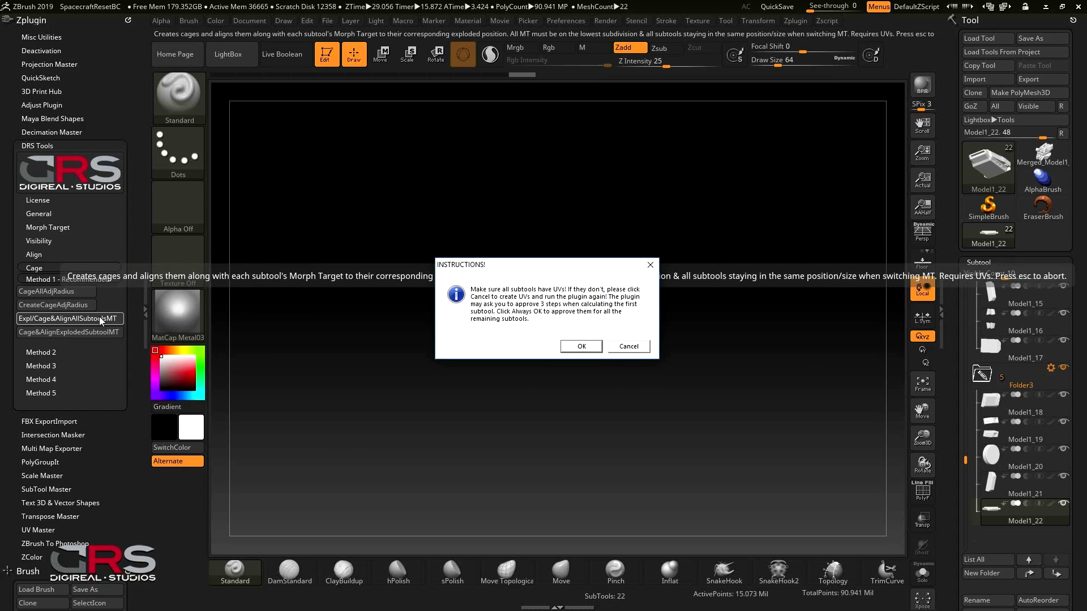
pyautogui.click(580, 347)
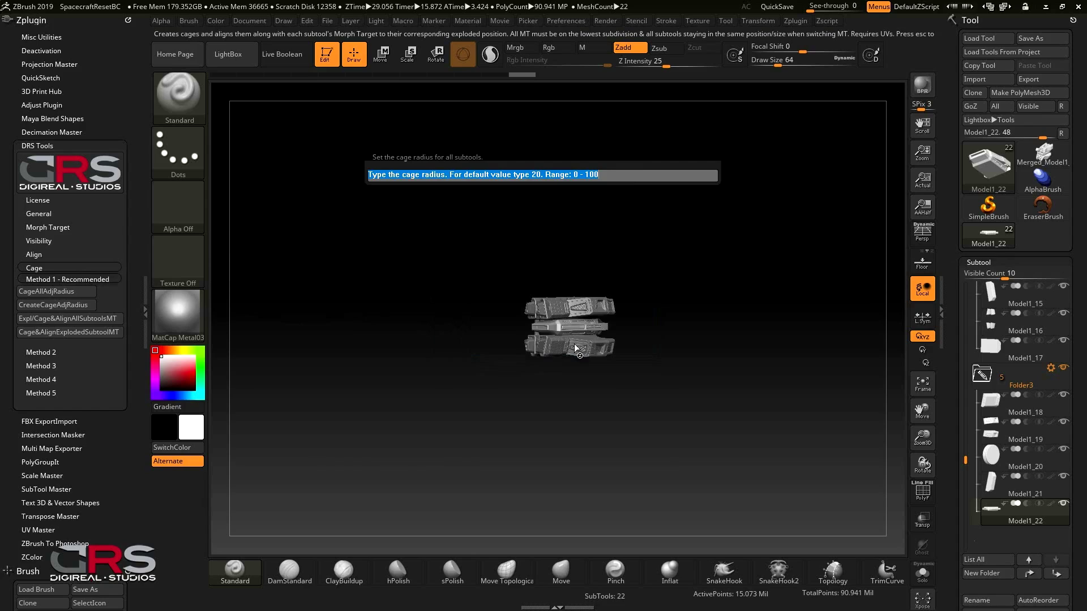
pyautogui.write('20')
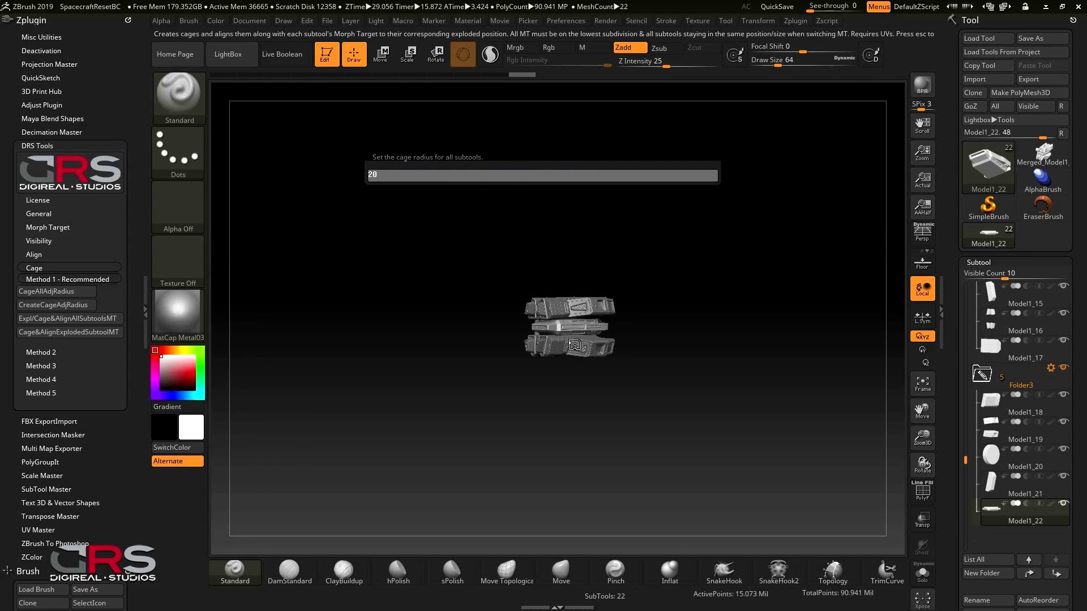
pyautogui.press('Return')
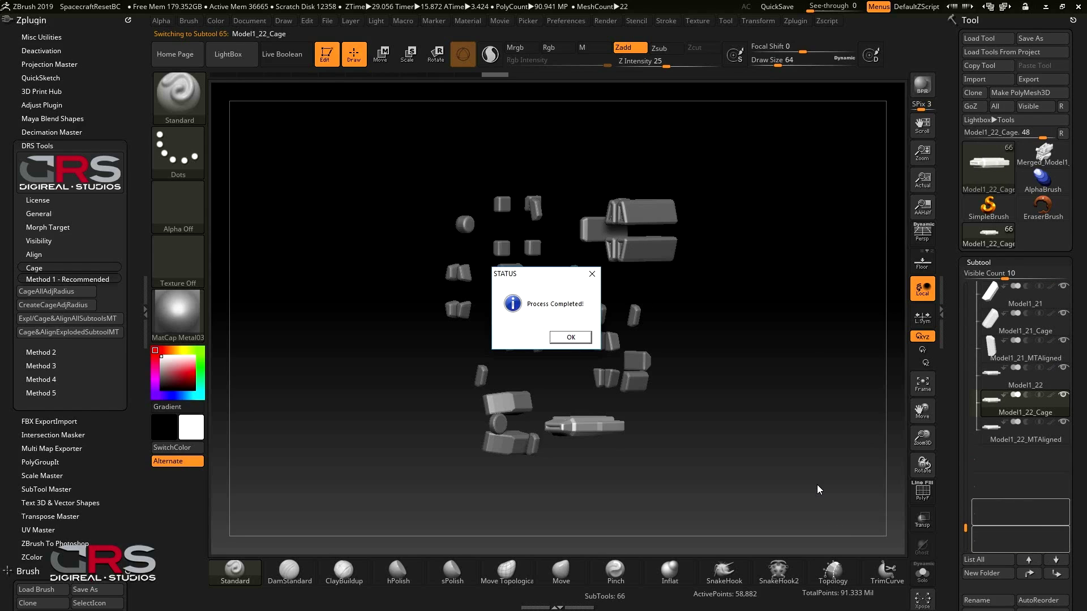
pyautogui.click(569, 338)
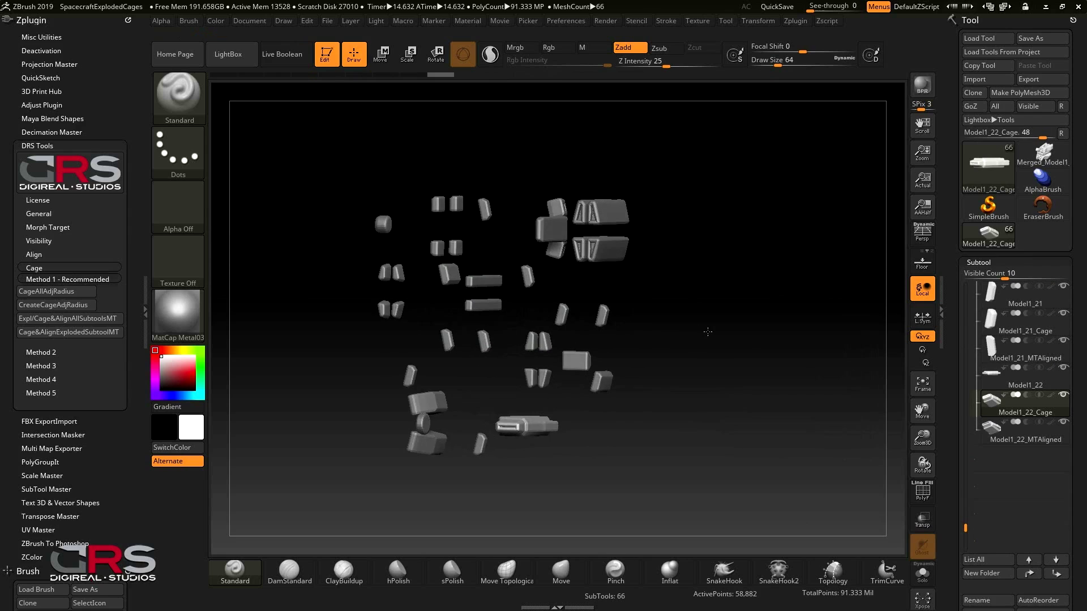
# - Make only the subtools with Cage in their name visible using DRS Tools
pyautogui.moveTo(562, 358); pyautogui.dragTo(550, 324)
pyautogui.click(57, 240)
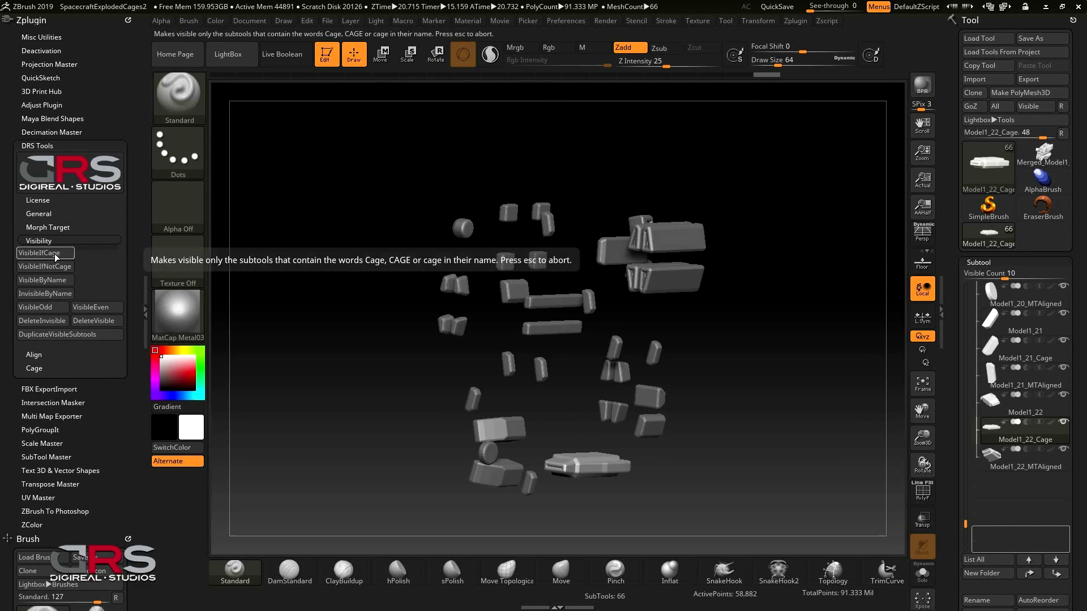
pyautogui.click(57, 256)
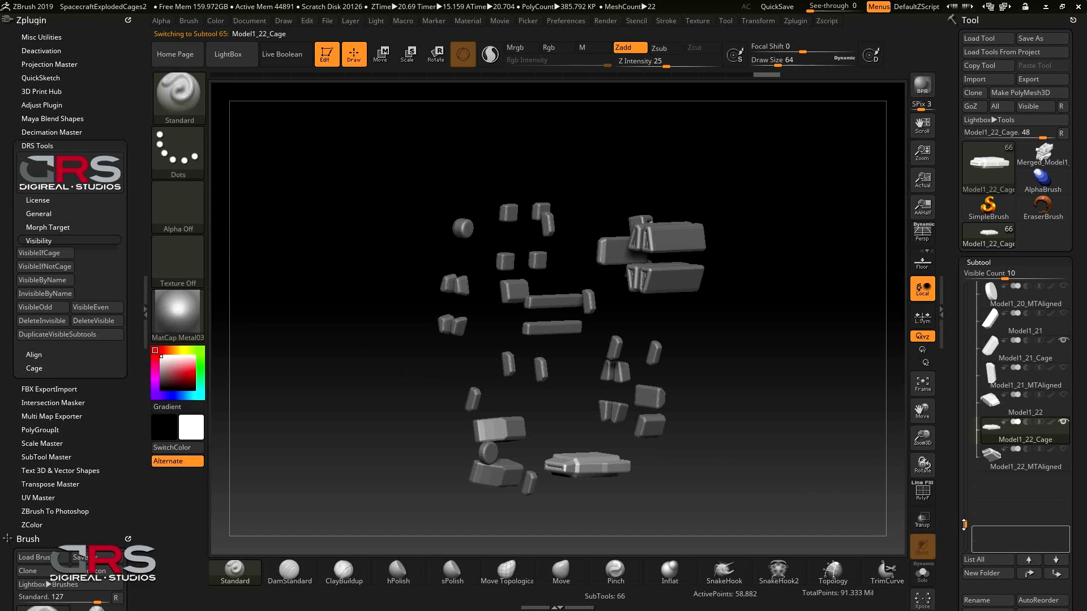
# - Select the Model1_1_Cage subtool and merge all visible cage subtools into one new tool
pyautogui.moveTo(964, 524); pyautogui.dragTo(960, 281)
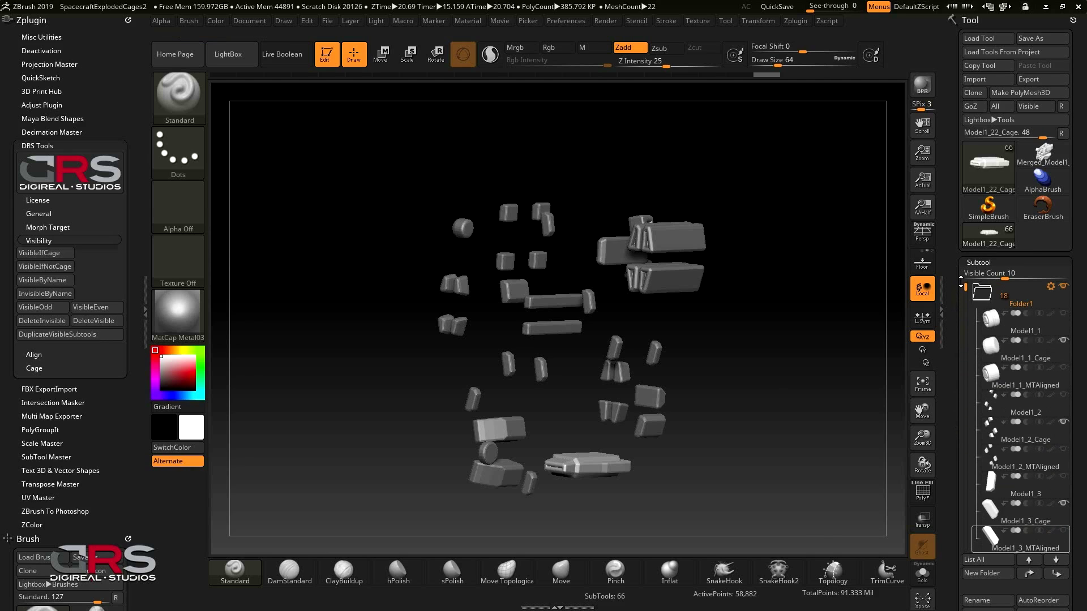
pyautogui.moveTo(1024, 356)
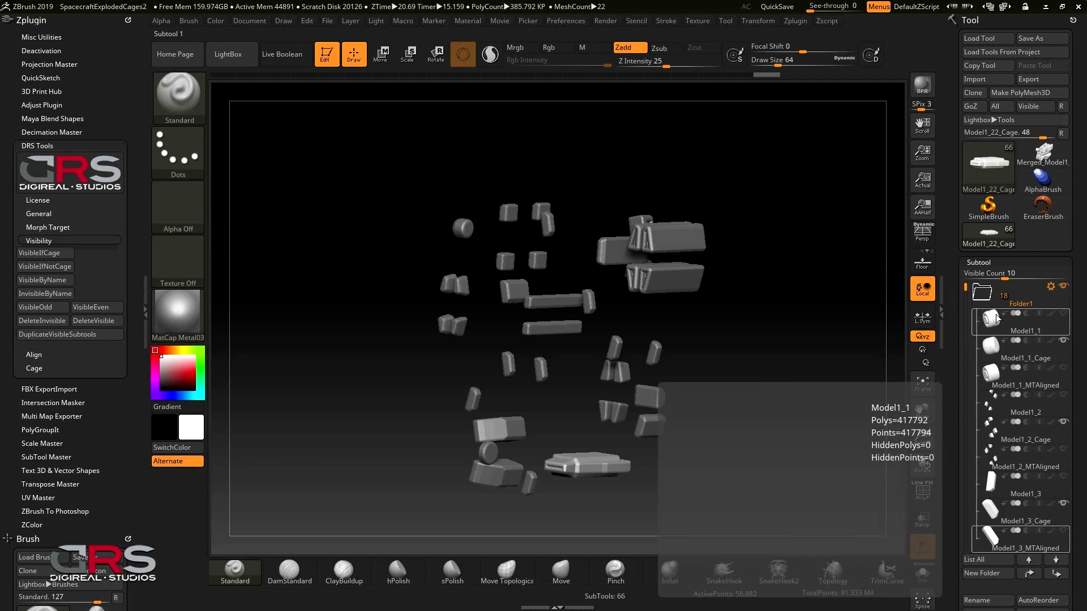
pyautogui.click(996, 347)
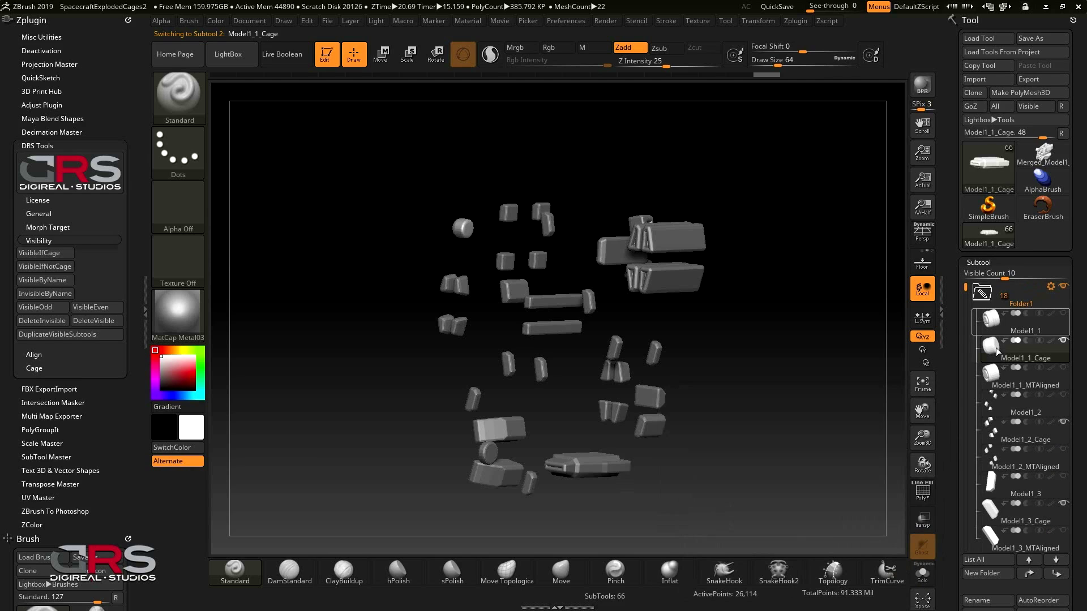
pyautogui.moveTo(964, 288)
pyautogui.mouseDown()
pyautogui.moveTo(965, 304)
pyautogui.moveTo(965, 286)
pyautogui.mouseUp()
pyautogui.moveTo(1079, 456); pyautogui.dragTo(1079, 454)
pyautogui.scroll(-10, 1018, 409)
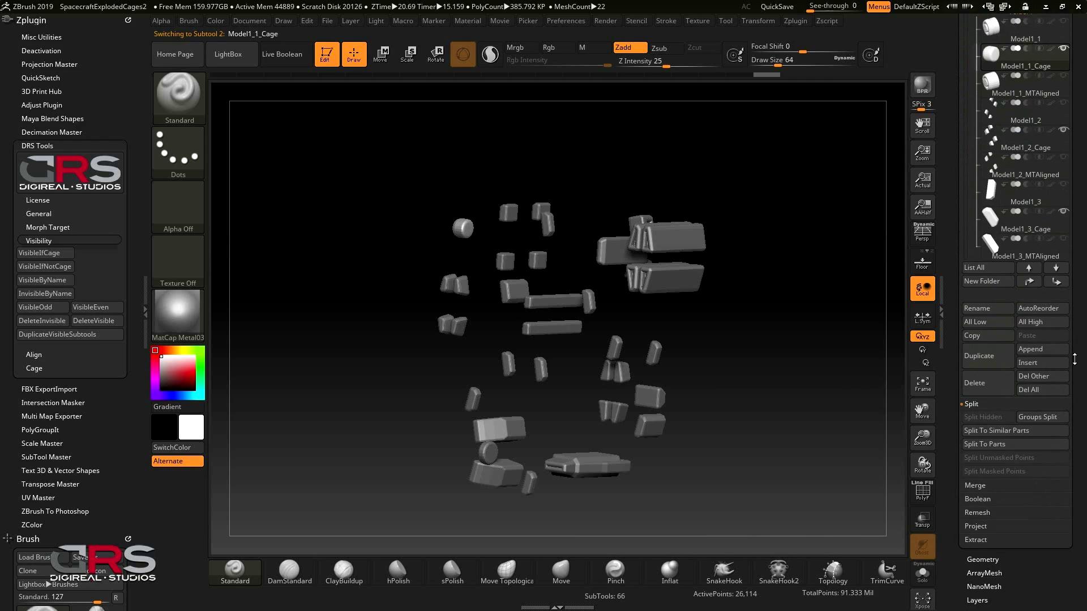
pyautogui.click(972, 486)
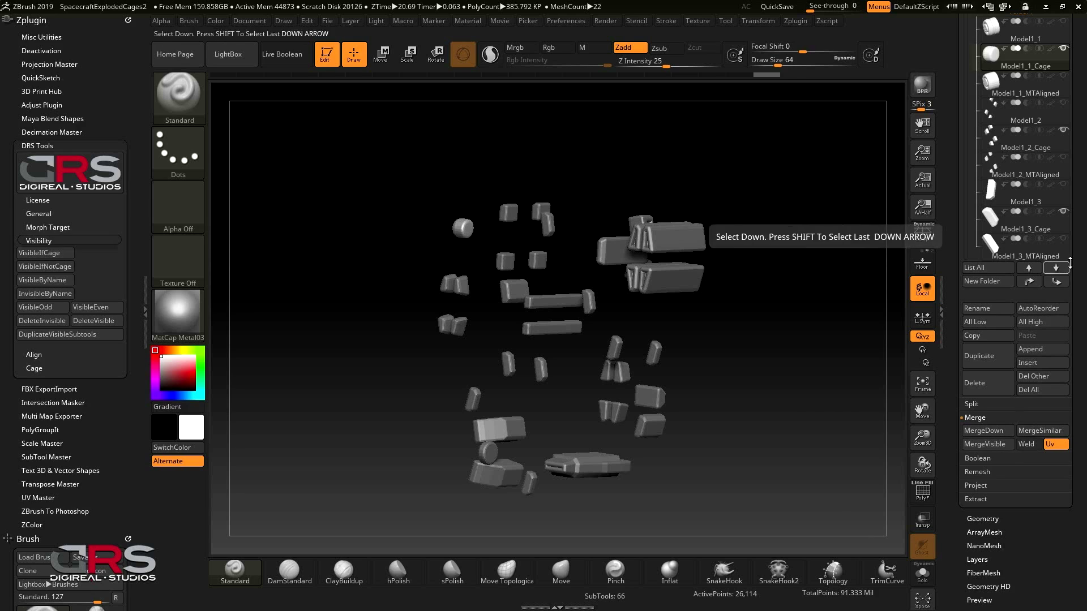
pyautogui.moveTo(1079, 61); pyautogui.dragTo(1080, 358)
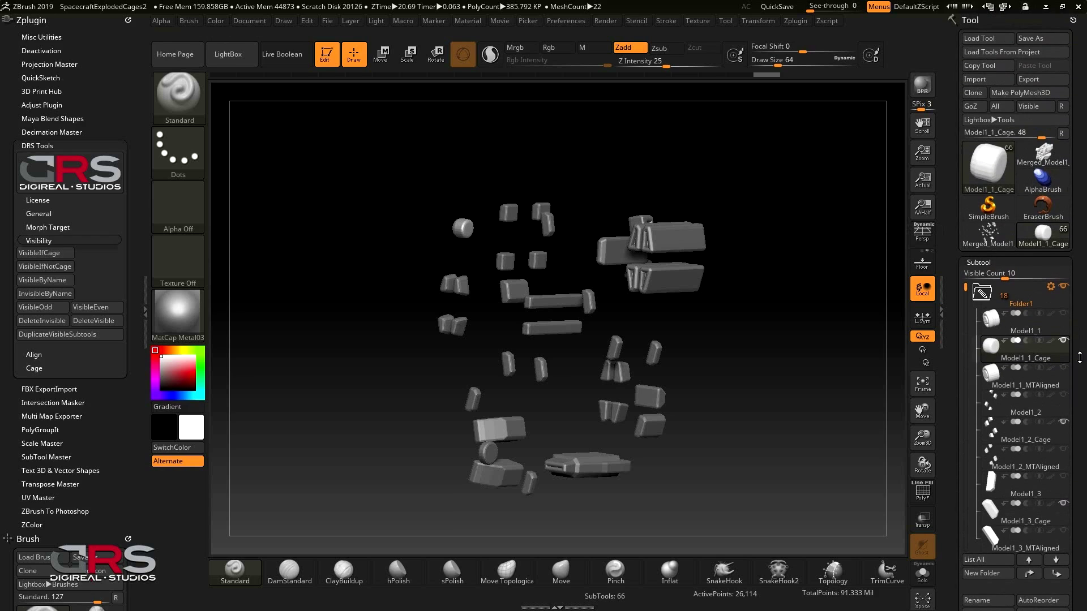
# - Hide every subtool except Model1_1_Cage, and make the subtools with "MTA" in their name visible using DRS Tools
pyautogui.moveTo(980, 240)
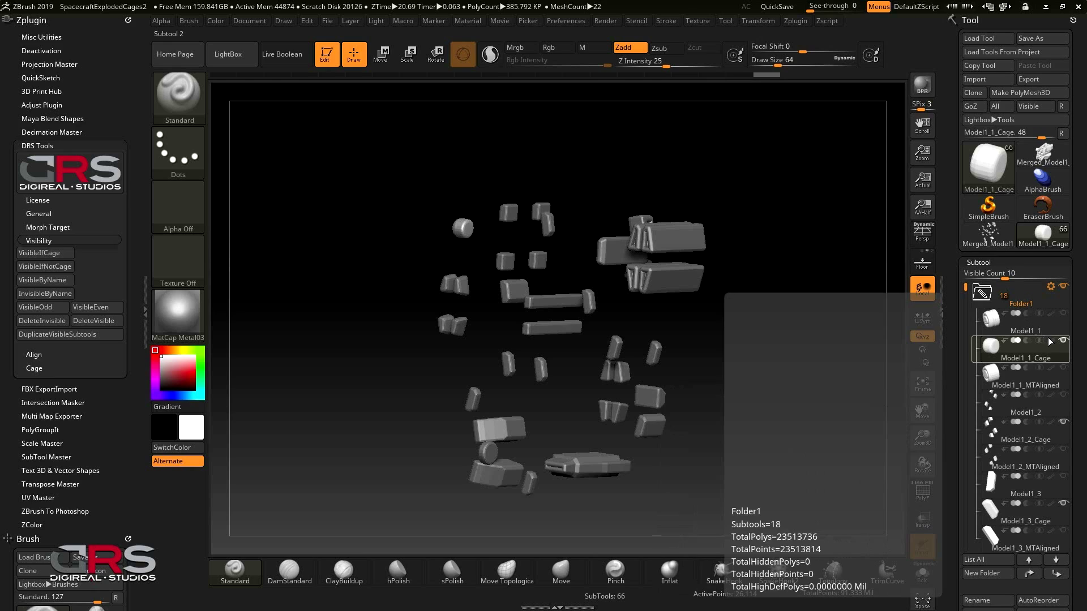
pyautogui.press('shift')
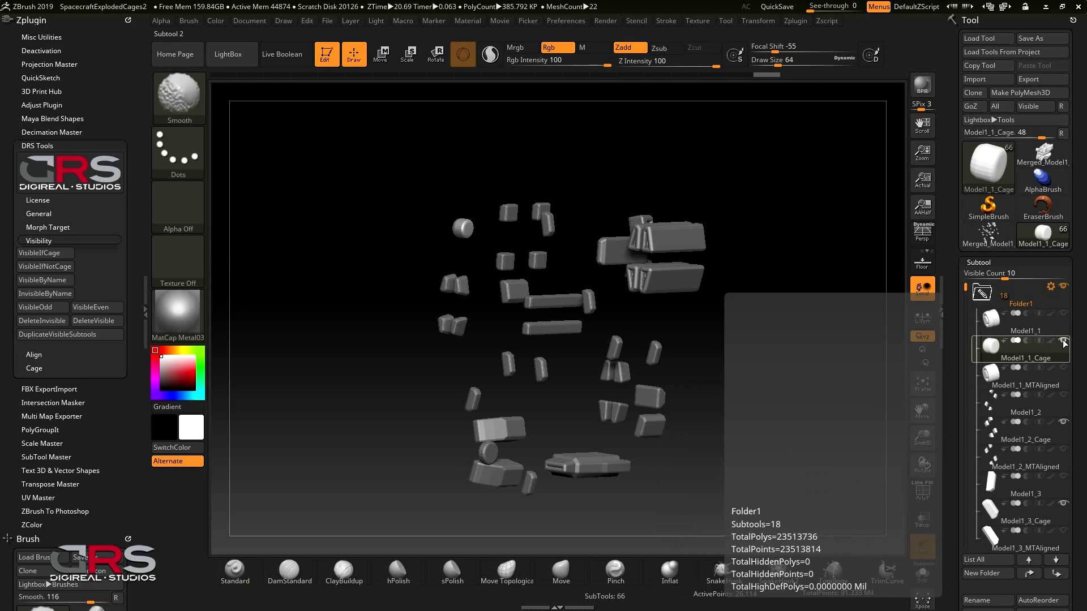
pyautogui.keyDown('shift'); pyautogui.click(1064, 342); pyautogui.keyUp('shift')
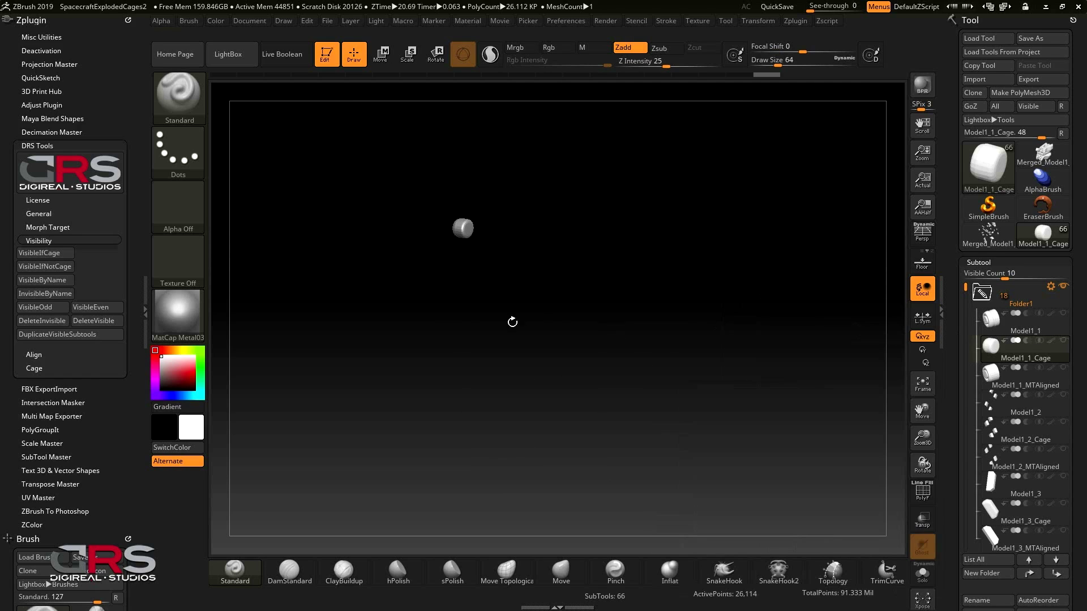
pyautogui.click(32, 286)
pyautogui.write('MTA')
pyautogui.press('Return')
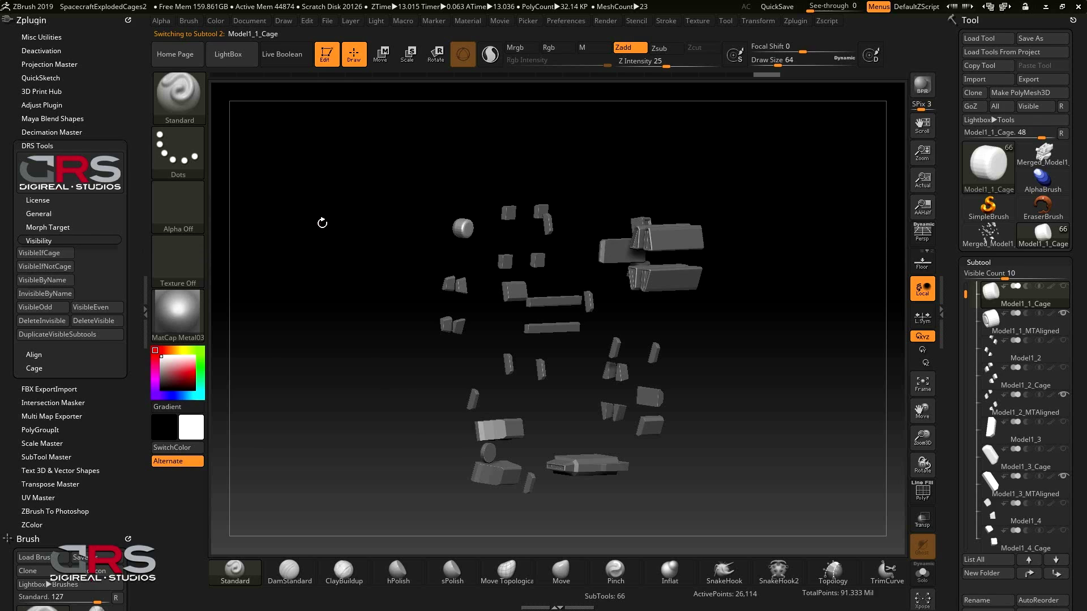
# - Select the Model1_1_MTAligned subtool and merge all visible aligned subtools into one new tool
pyautogui.scroll(-1, 1079, 455)
pyautogui.scroll(1, 1078, 455)
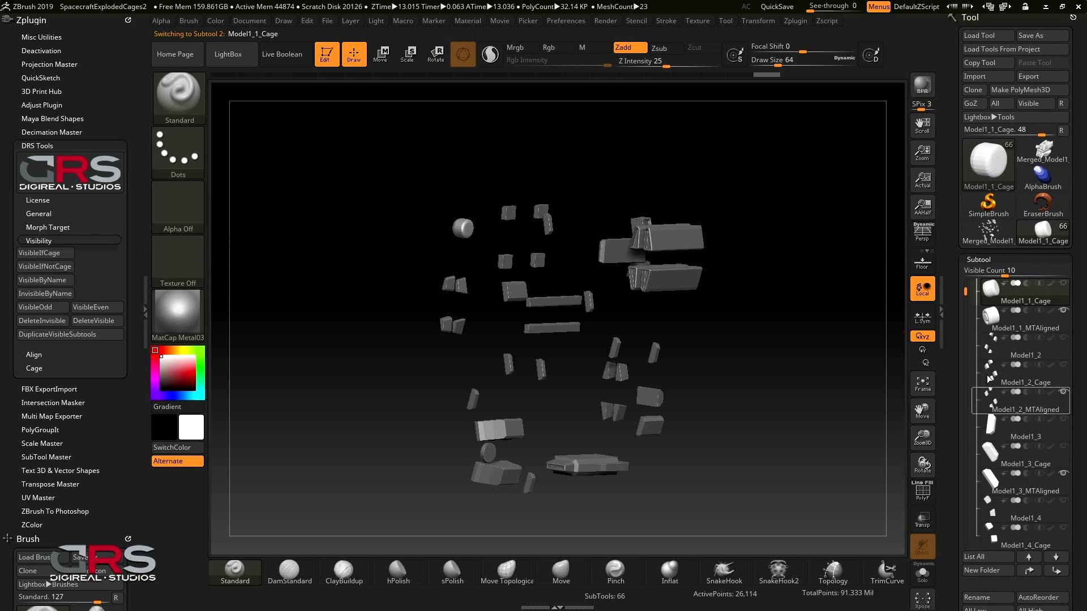
pyautogui.click(991, 322)
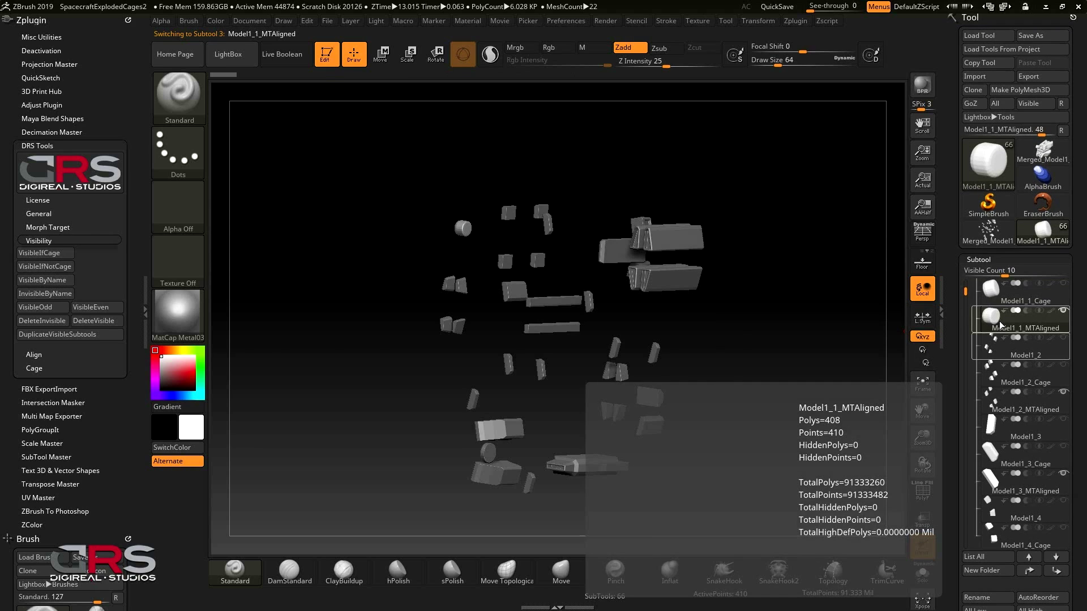
pyautogui.scroll(-5, 1085, 271)
pyautogui.scroll(1, 1031, 478)
pyautogui.click(982, 505)
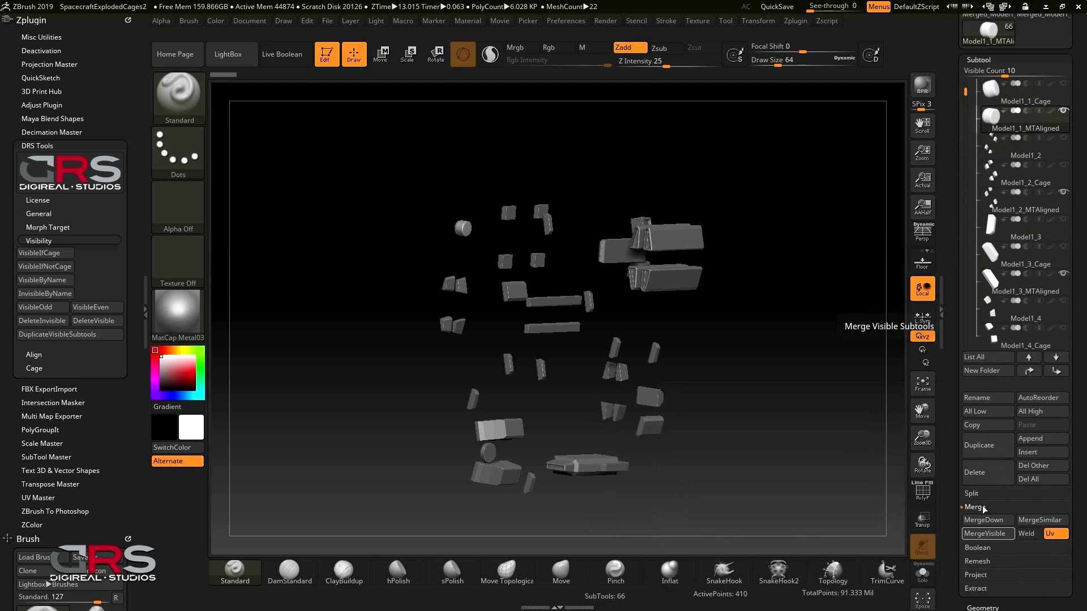
pyautogui.scroll(5, 1041, 255)
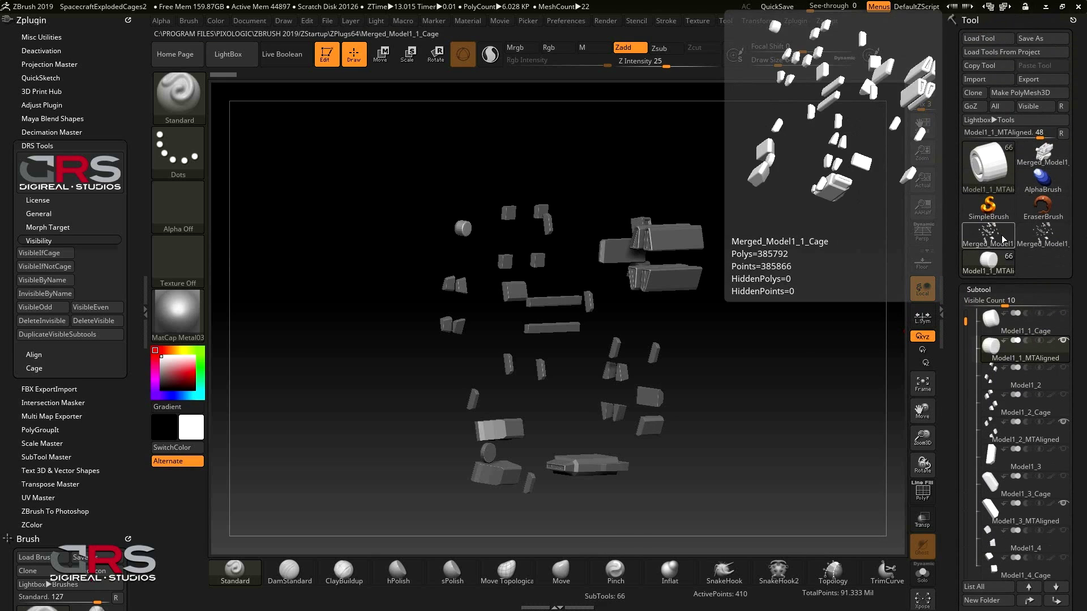
# - Switch to the assembled merged low-resolution tool Merged_Model1_4 and rename its subtool as Thruster
pyautogui.click(1044, 161)
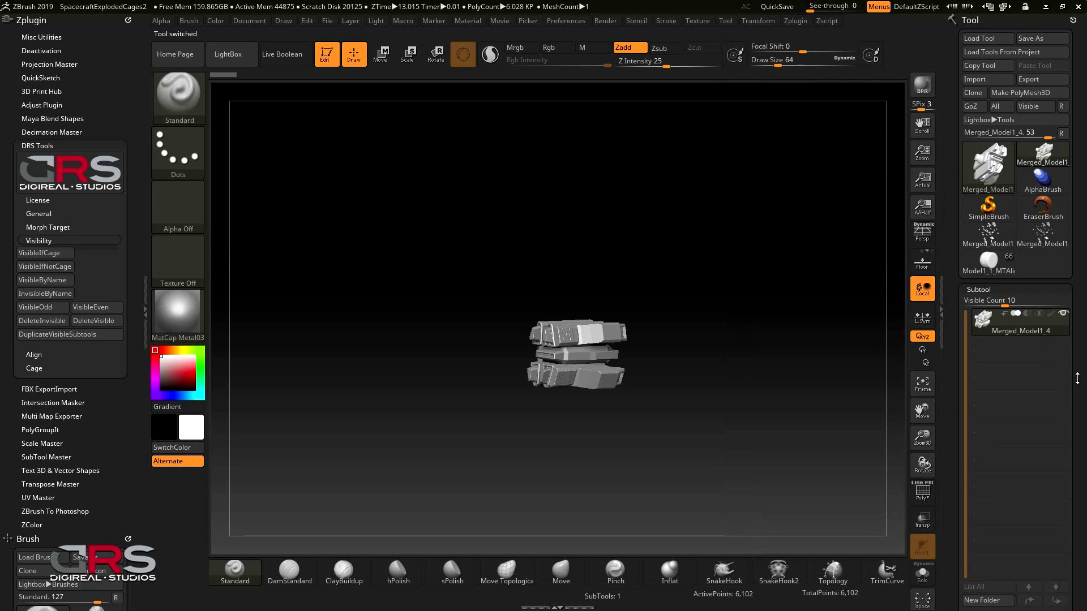
pyautogui.scroll(-4, 1074, 387)
pyautogui.click(978, 445)
pyautogui.write('Thruster')
pyautogui.press('Return')
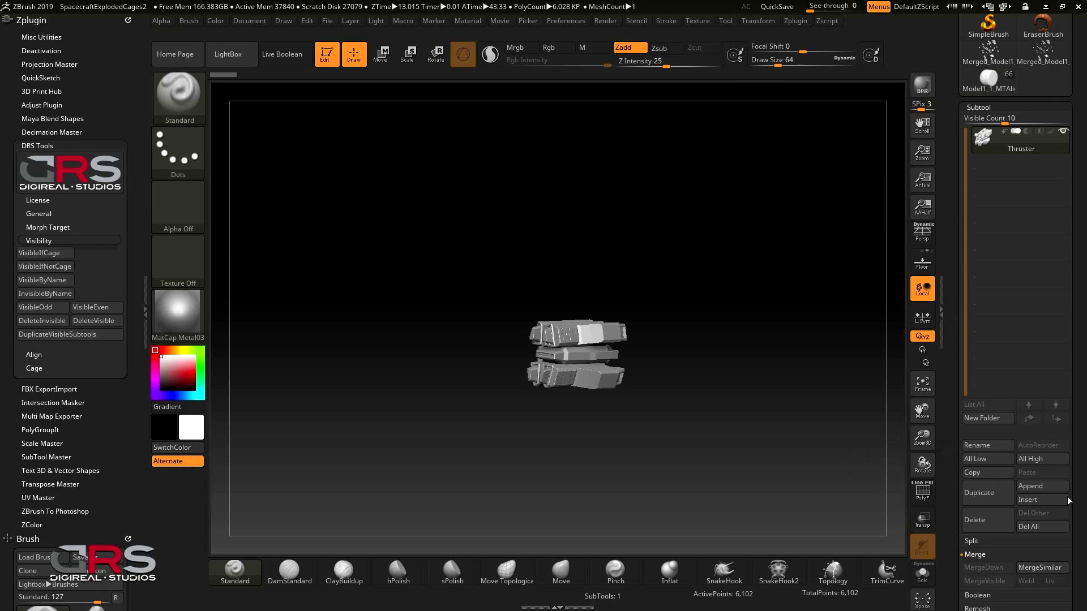
# - Append the merged MTAligned mesh to the Thruster tool and rename the new subtool as Thruster_Exploded
pyautogui.click(1045, 485)
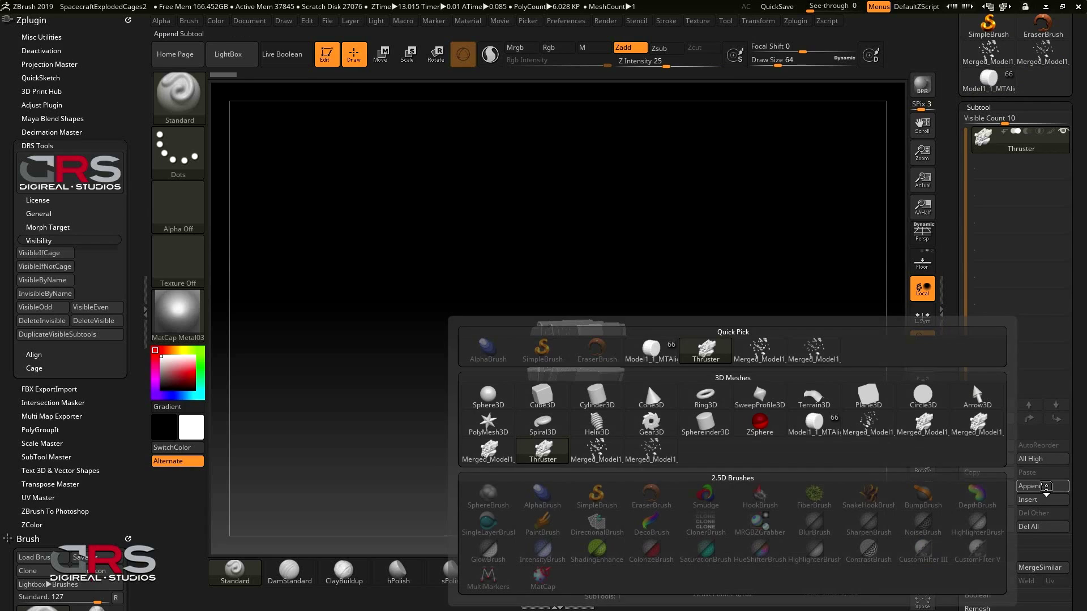
pyautogui.moveTo(790, 358)
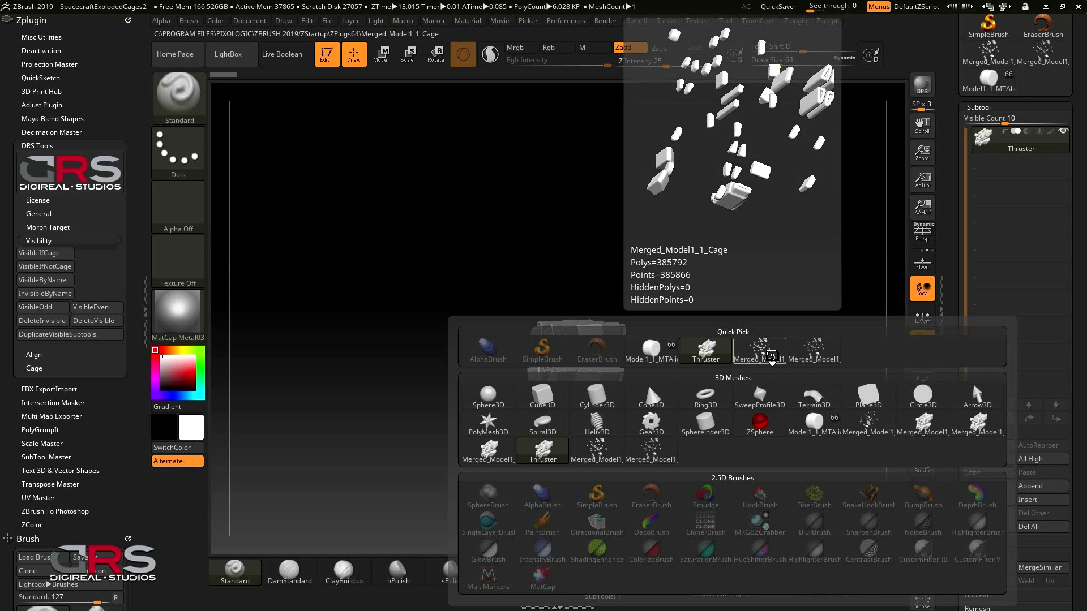
pyautogui.click(814, 350)
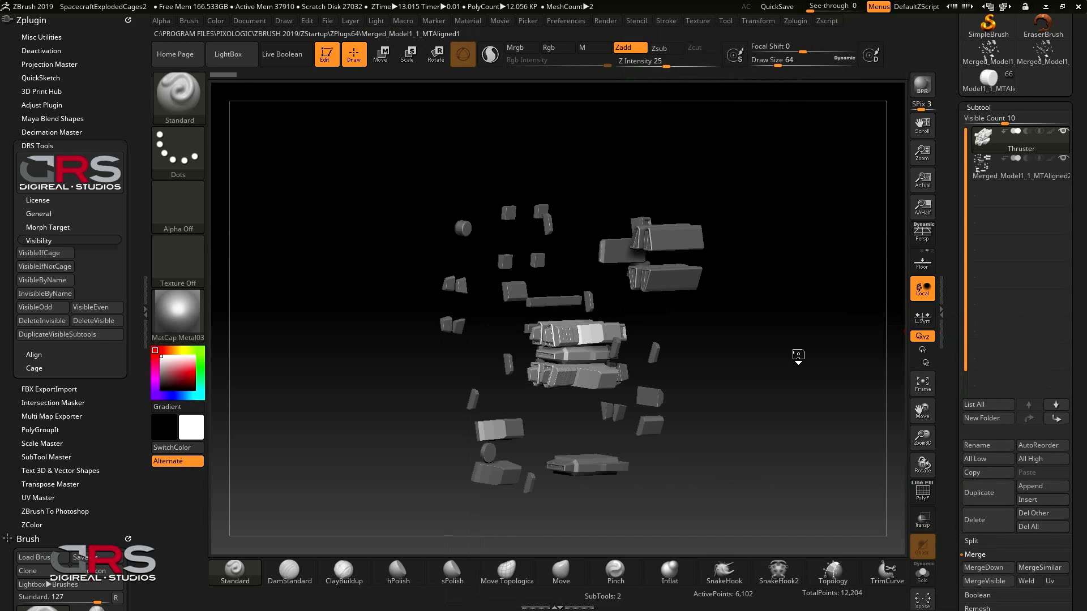
pyautogui.click(993, 176)
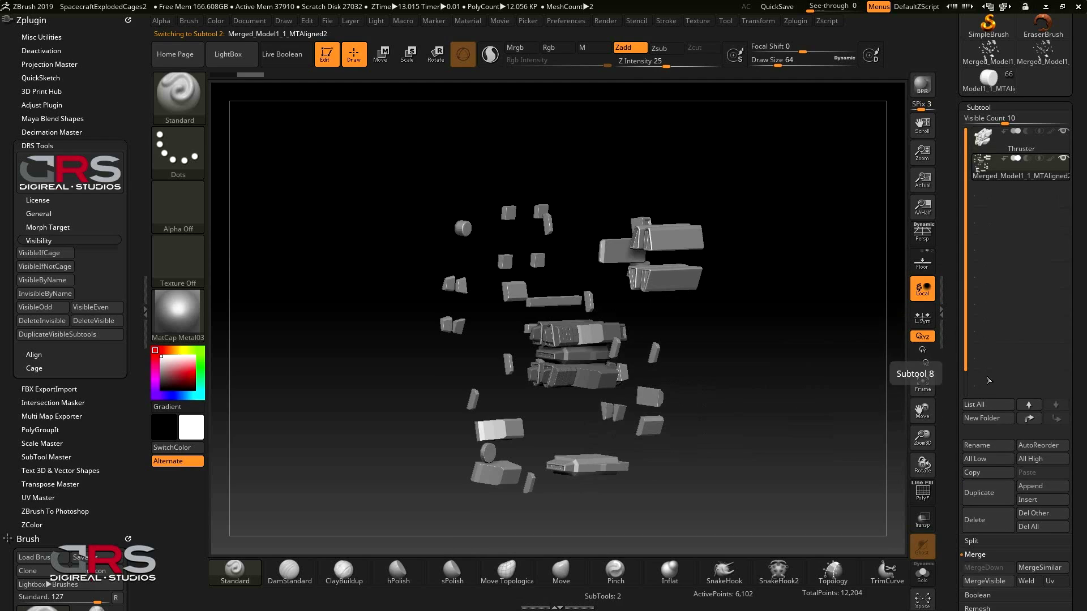
pyautogui.click(978, 446)
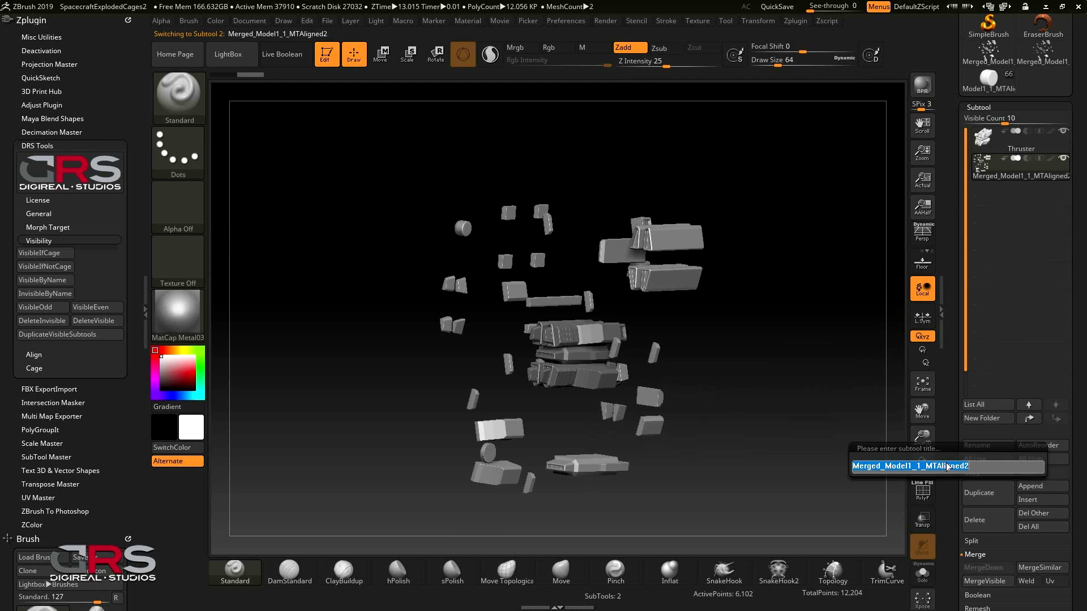
pyautogui.write('Thruster')
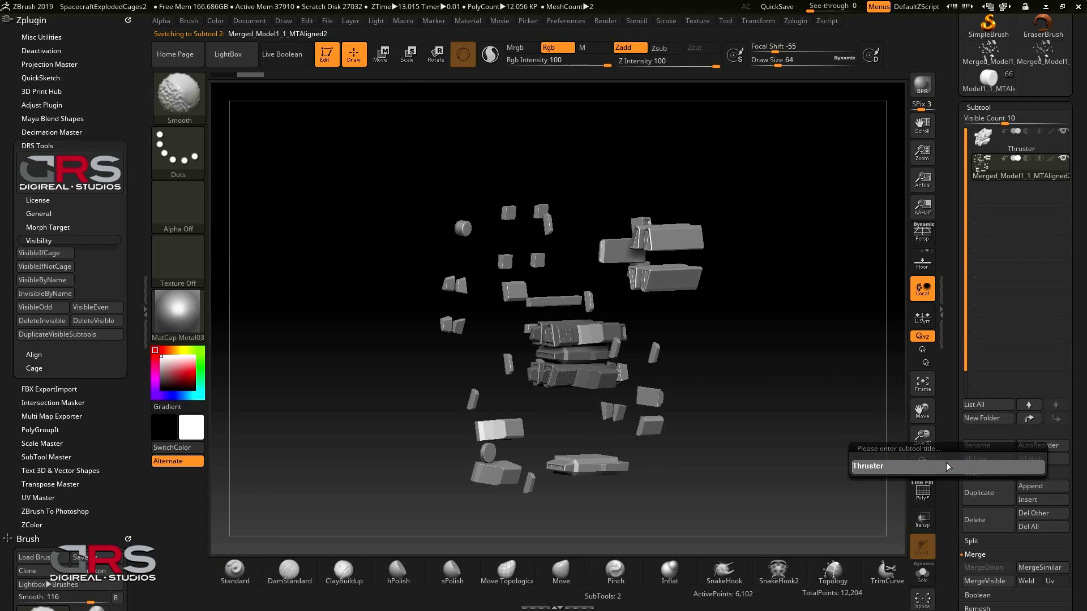
pyautogui.write('_Exploded')
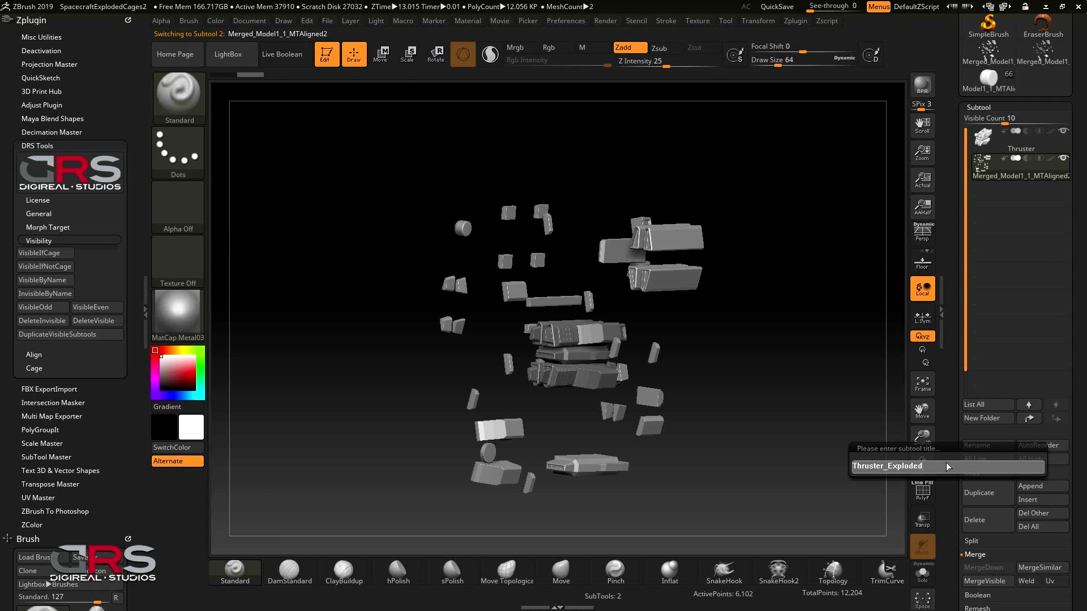
pyautogui.press('Return')
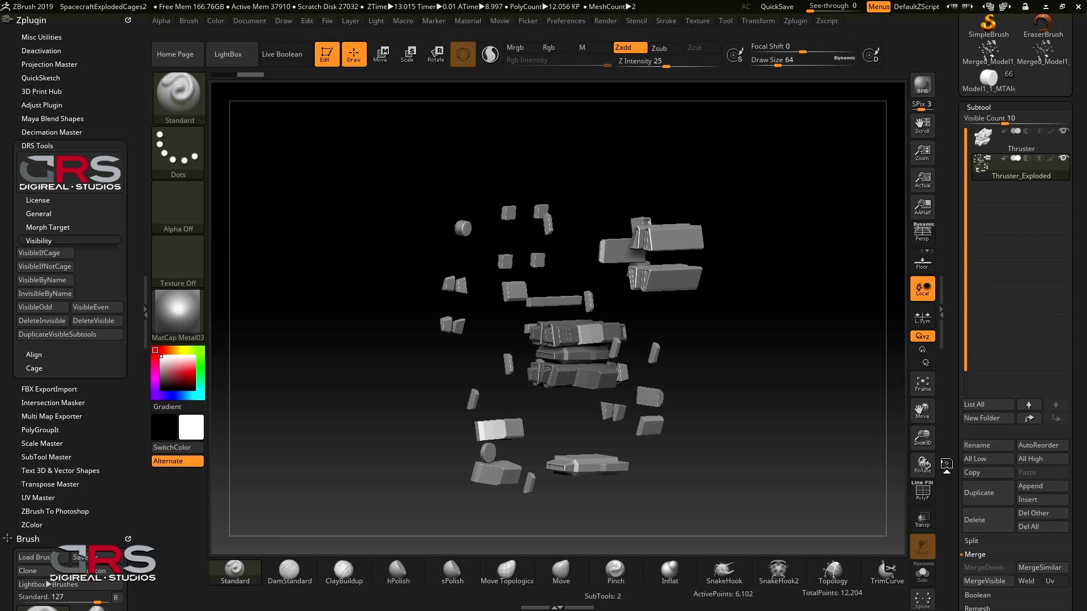
# - Select the Thruster subtool and set FBX ExportImport to export all visible subtools
pyautogui.scroll(3, 1084, 326)
pyautogui.click(983, 320)
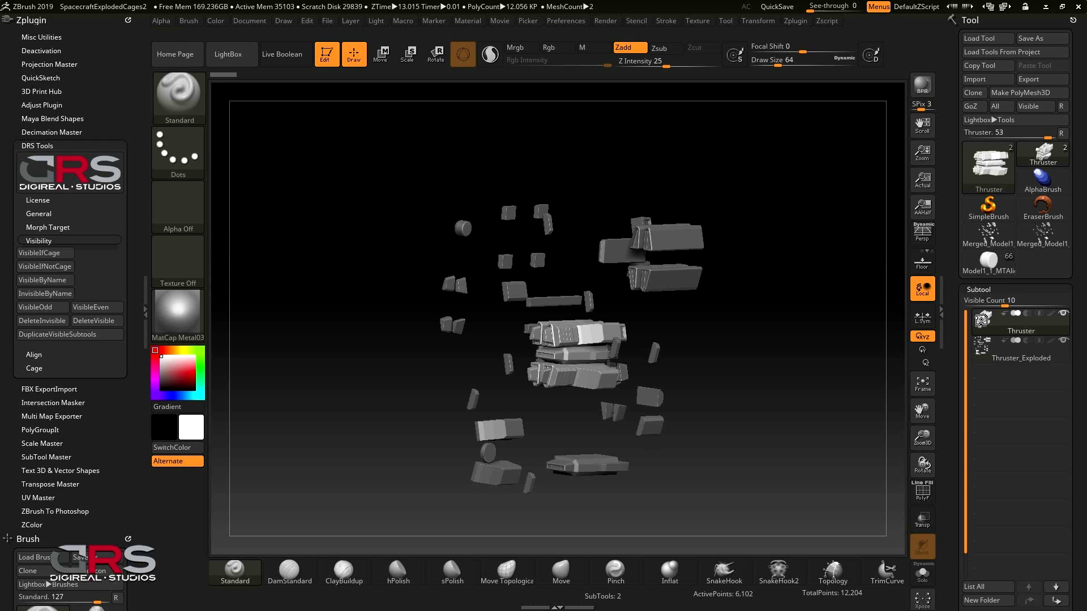
pyautogui.click(56, 389)
pyautogui.click(91, 401)
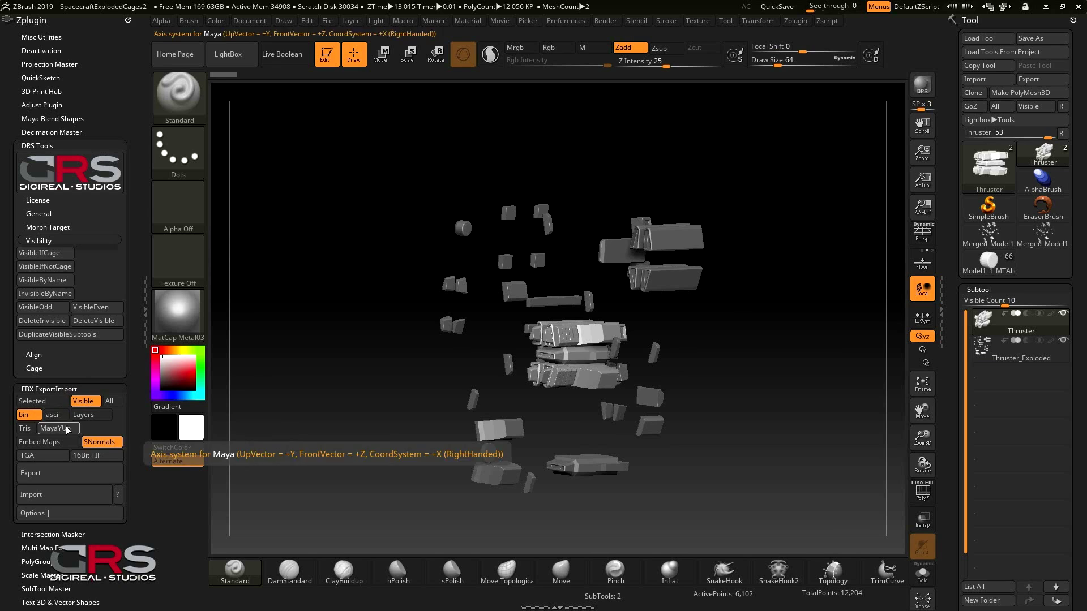
# - Export the Thruster meshes as FBX into the Substance folder under Exports > LowRes, adding Substance to the Thruster file name
pyautogui.click(61, 473)
pyautogui.click(630, 84)
pyautogui.doubleClick(340, 147)
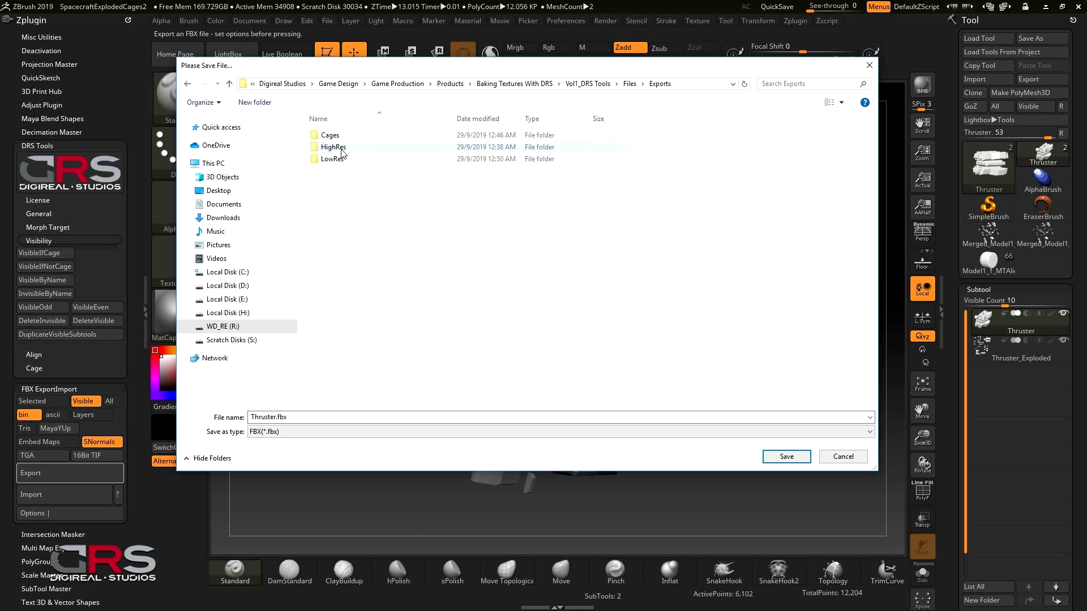
pyautogui.doubleClick(340, 159)
pyautogui.doubleClick(464, 146)
pyautogui.doubleClick(275, 416)
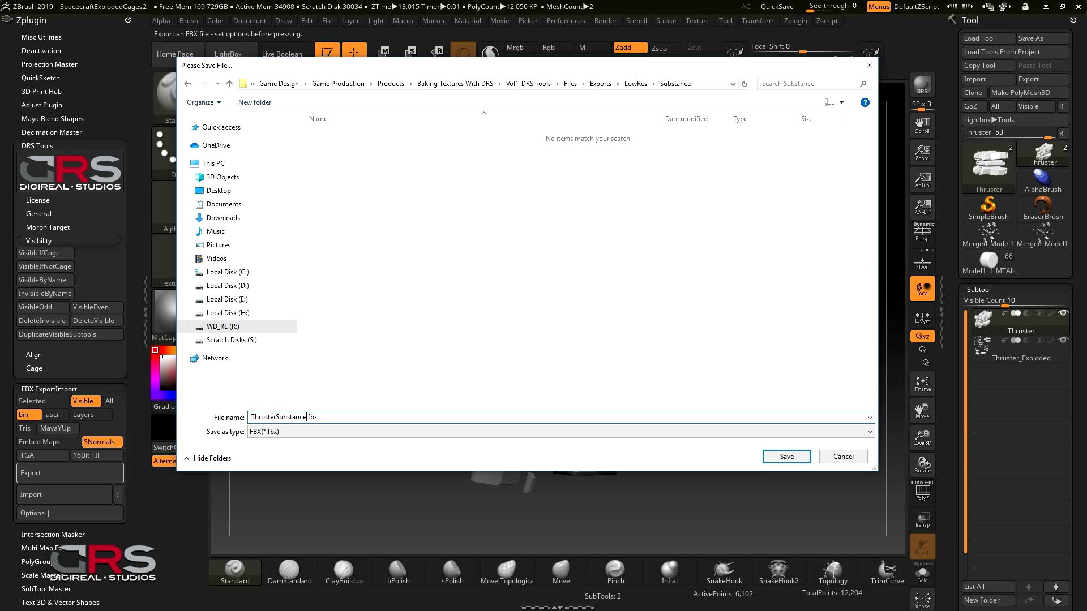
pyautogui.write('_')
pyautogui.click(787, 458)
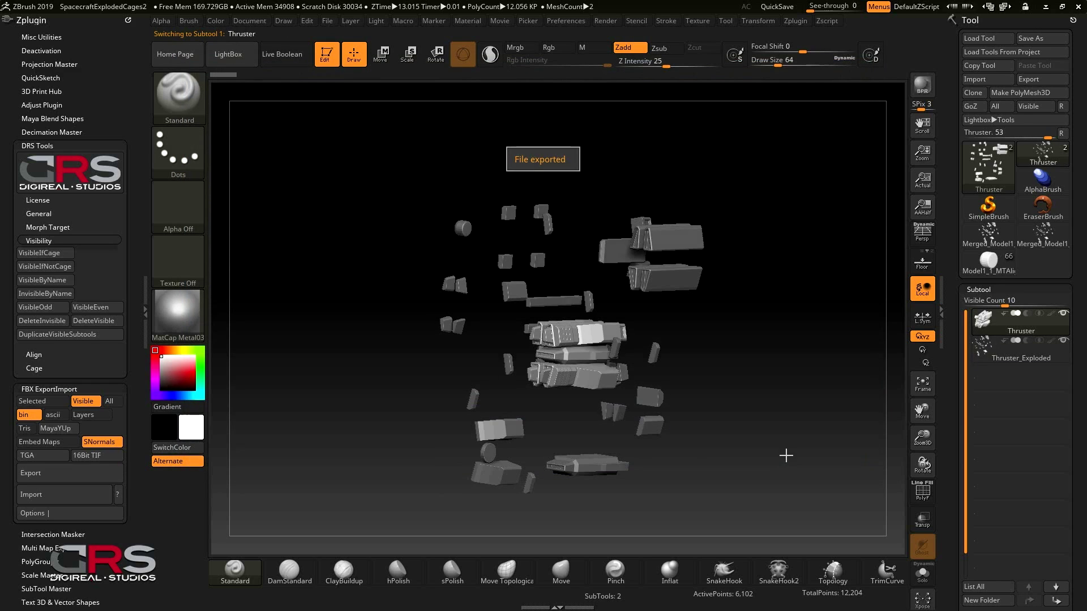
# - Switch to the Merged_Model1_1_Cage tool and start its FBX export into the Cages folder under Exports
pyautogui.click(987, 242)
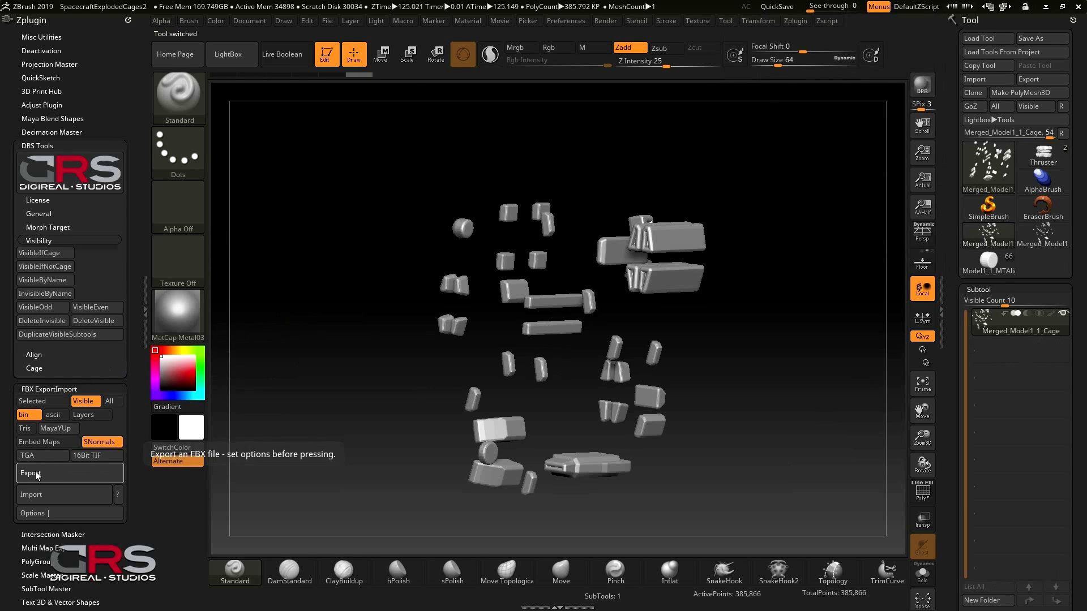
pyautogui.click(85, 472)
pyautogui.click(635, 83)
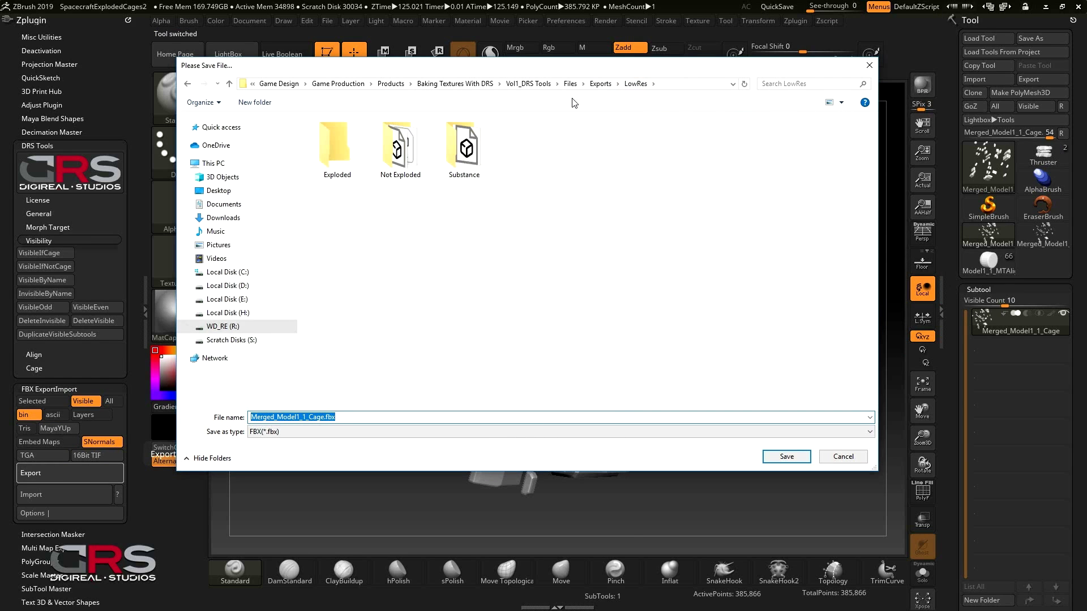
pyautogui.click(600, 84)
pyautogui.doubleClick(334, 135)
# - Name the cage export Thruster_Cages.fbx and save it
pyautogui.click(308, 417)
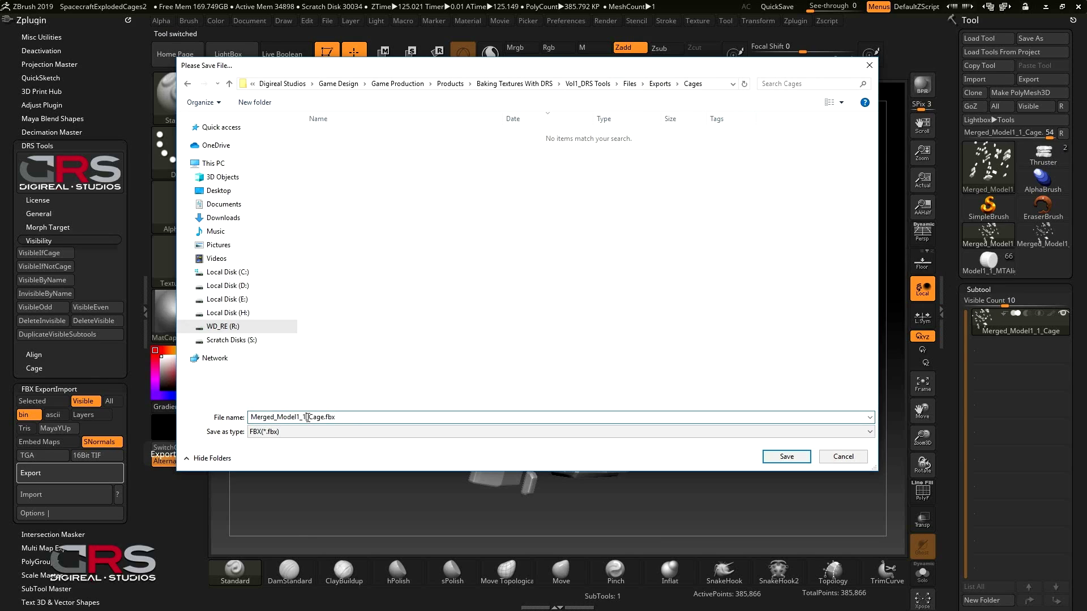
pyautogui.moveTo(307, 417); pyautogui.dragTo(251, 419)
pyautogui.write('Thruster_Cages')
pyautogui.press('Delete')
pyautogui.press('Delete')
pyautogui.press('Delete')
pyautogui.press('Delete')
pyautogui.click(781, 457)
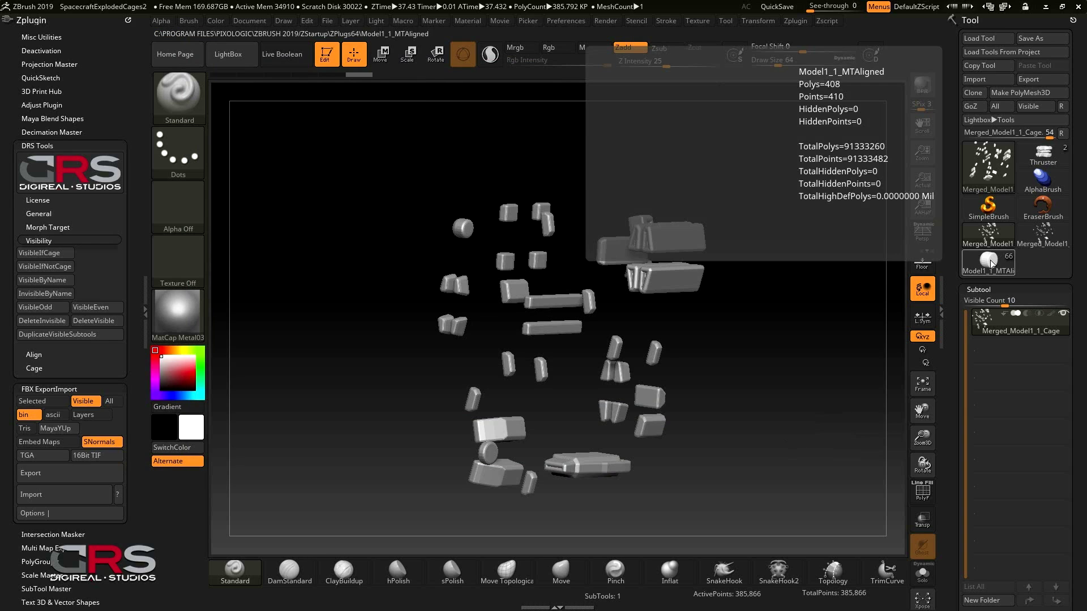
# - In the multi-part Model1_1_MTAligned tool, hide the Cage and MTAligned subtools by name with DRS Tools, and select the Model1_1 subtool
pyautogui.click(990, 259)
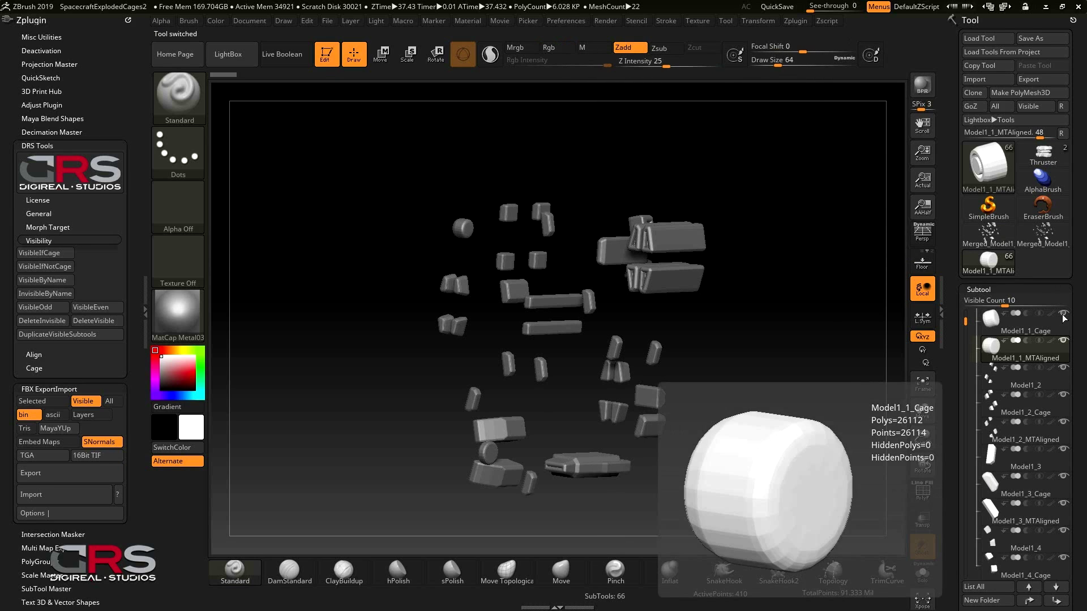
pyautogui.click(40, 293)
pyautogui.write('Cage')
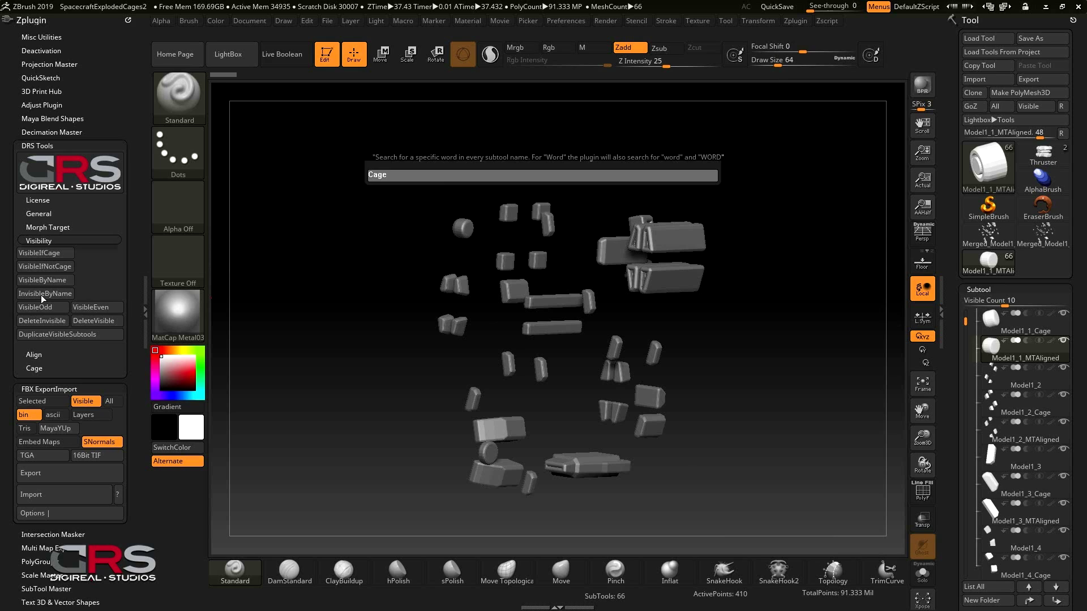
pyautogui.press('Return')
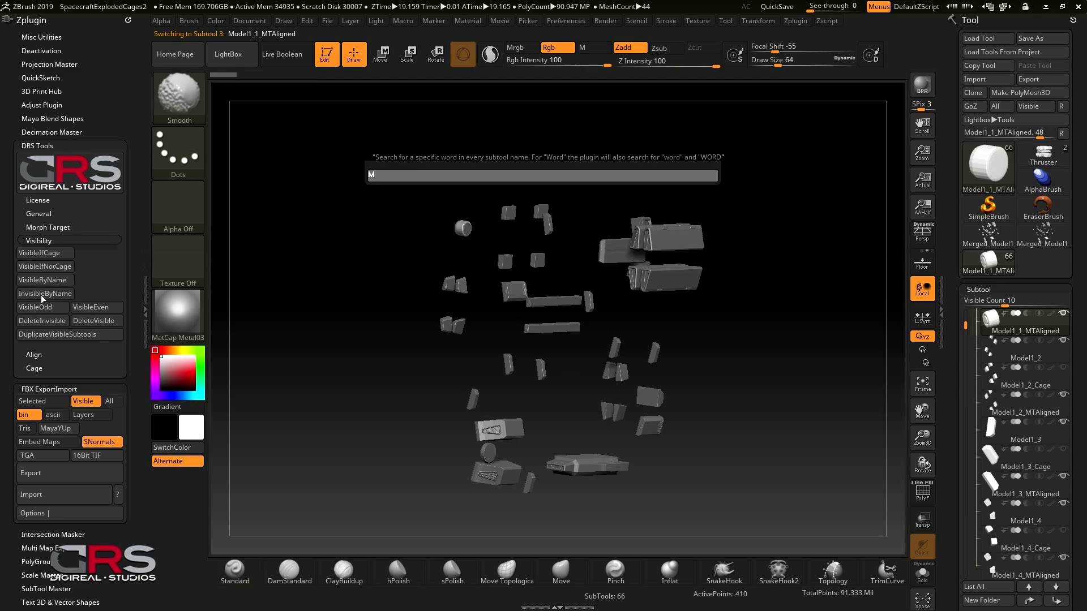
pyautogui.press('Return')
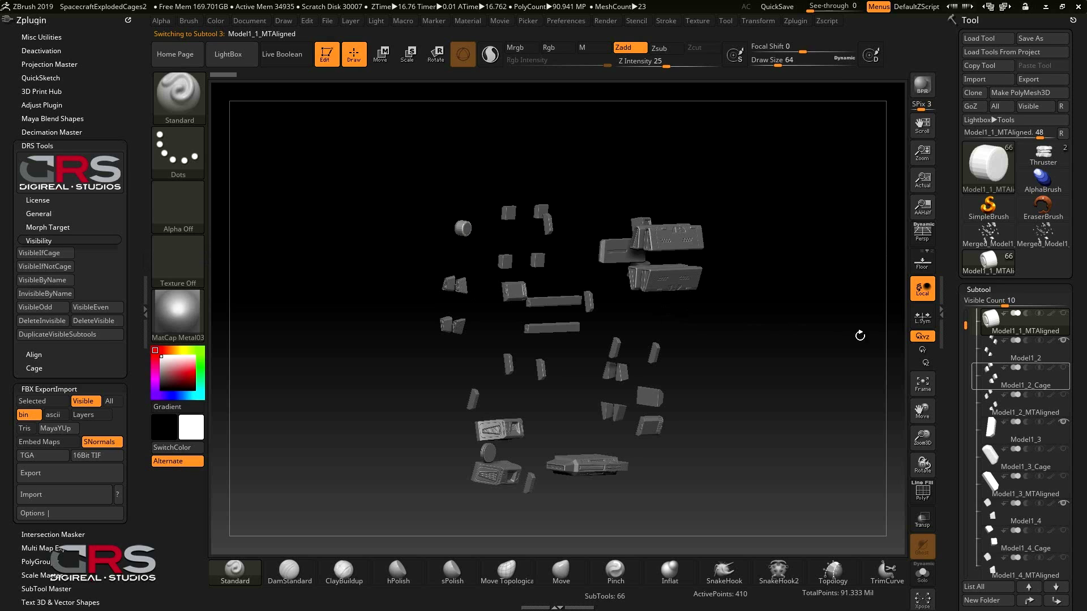
pyautogui.moveTo(964, 333); pyautogui.dragTo(966, 313)
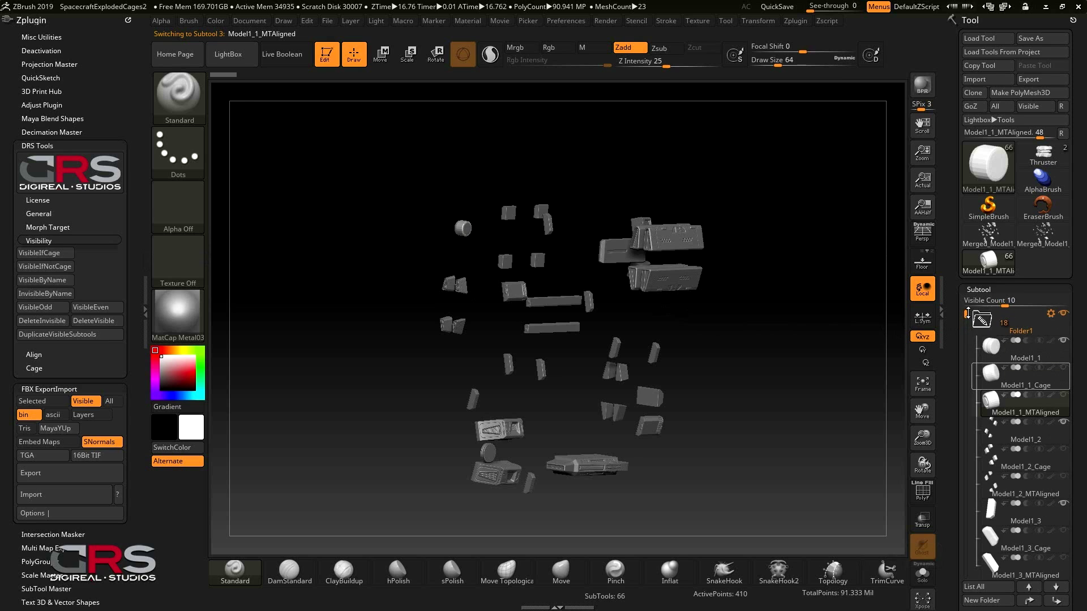
pyautogui.click(984, 355)
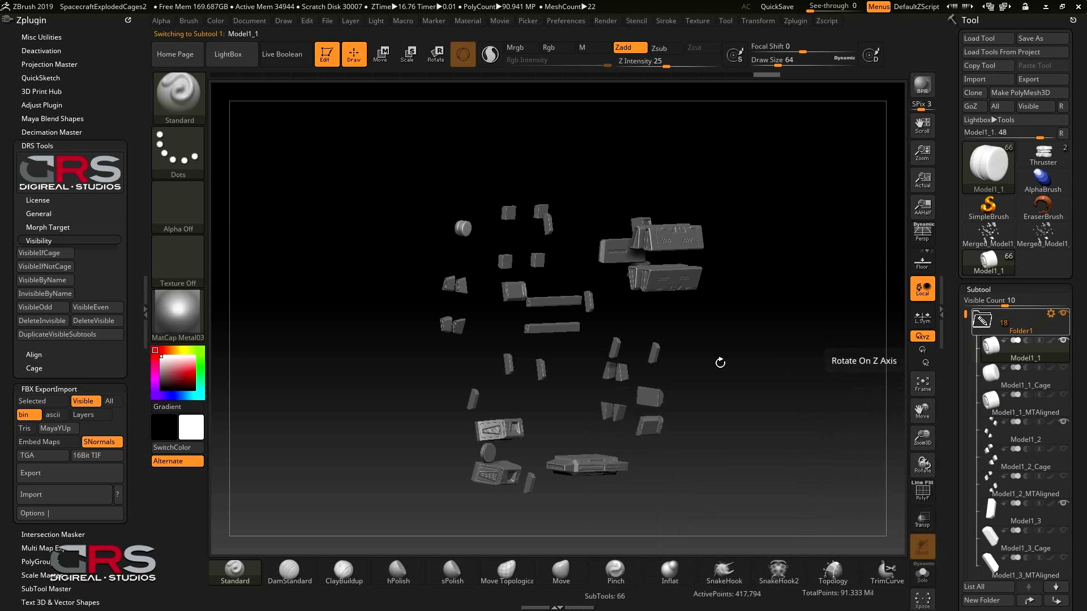
# - Start a SubTool Master export of the visible high-resolution subtools as OBJ into the HighRes folder, and cancel it
pyautogui.click(88, 389)
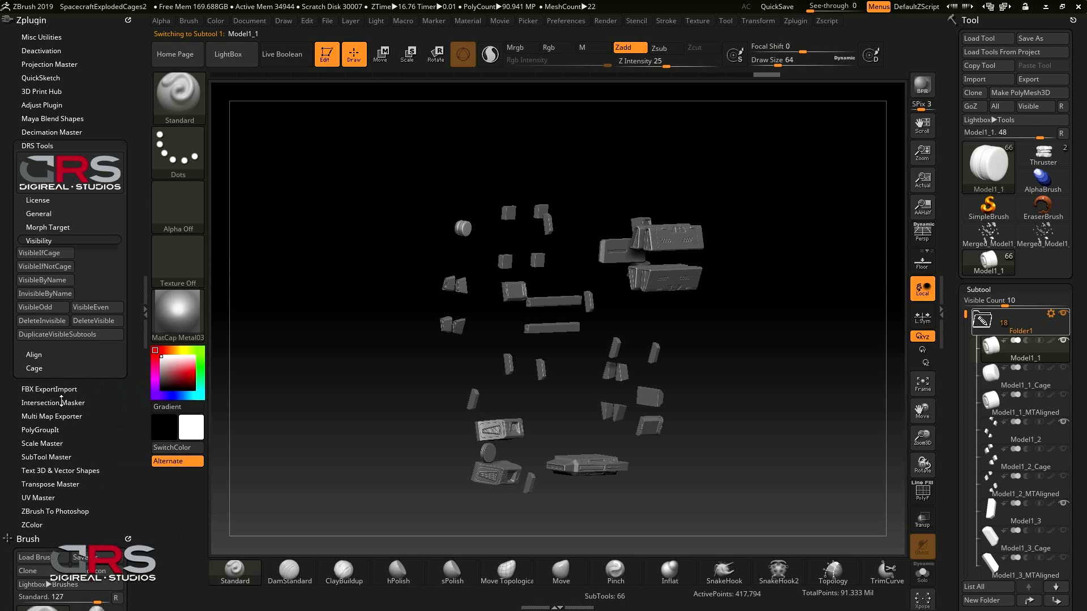
pyautogui.click(46, 457)
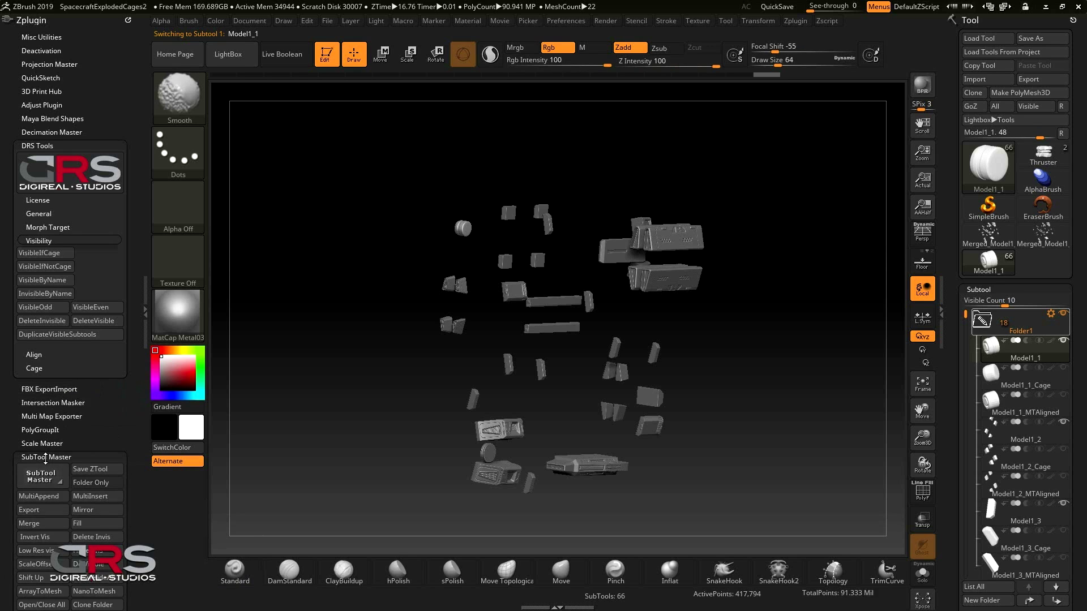
pyautogui.click(46, 511)
pyautogui.click(477, 278)
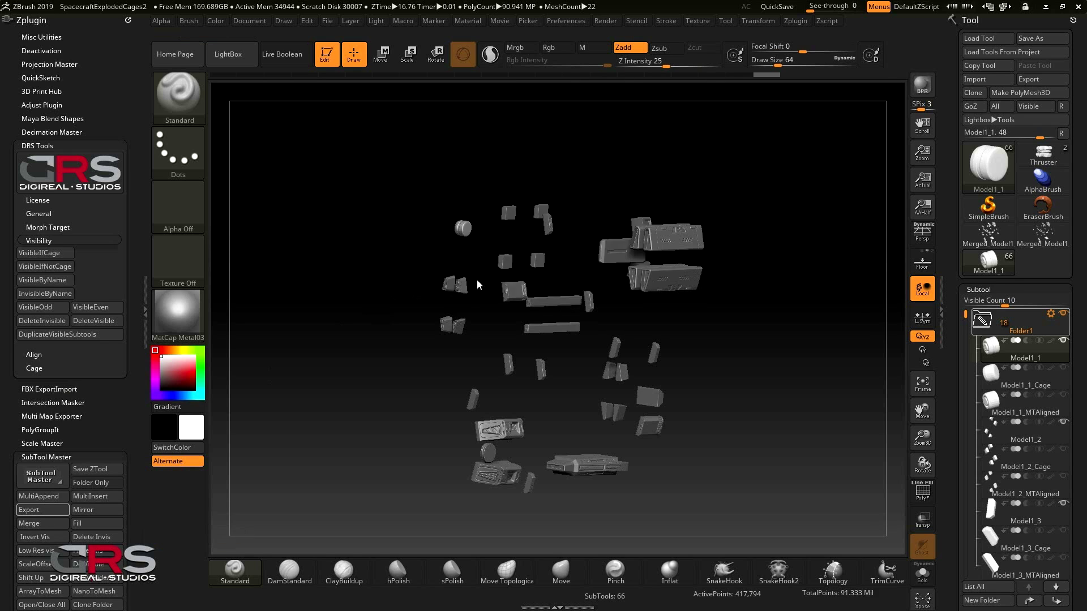
pyautogui.click(656, 85)
pyautogui.doubleClick(352, 148)
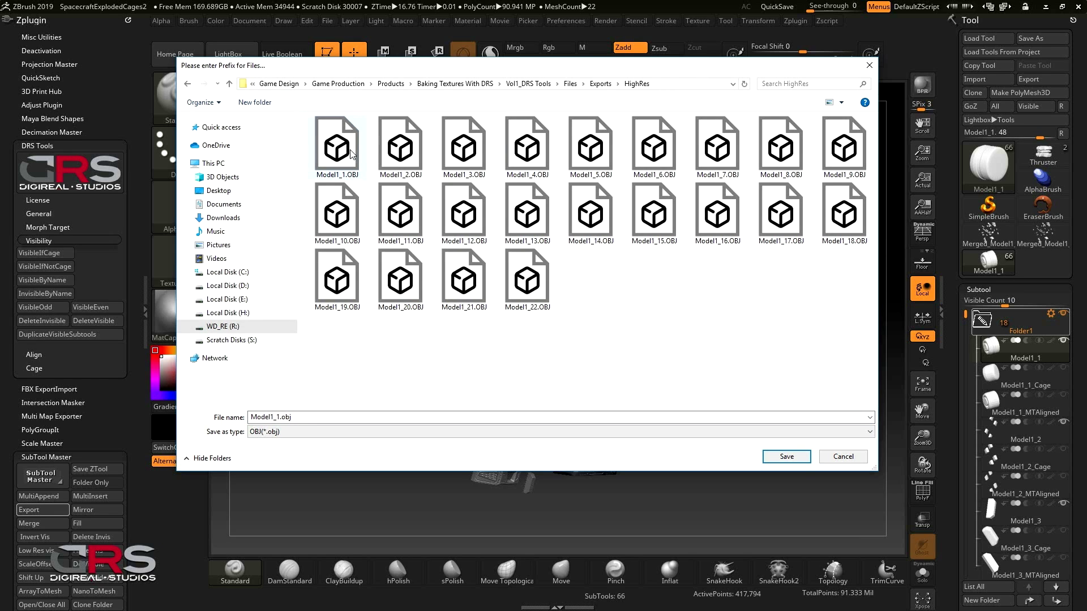
pyautogui.click(842, 457)
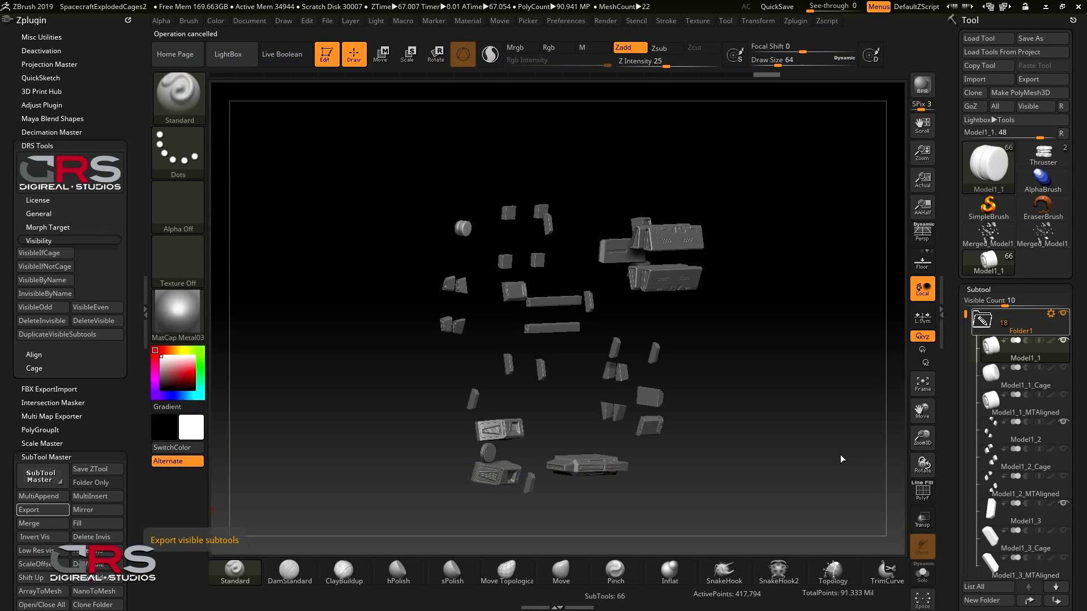